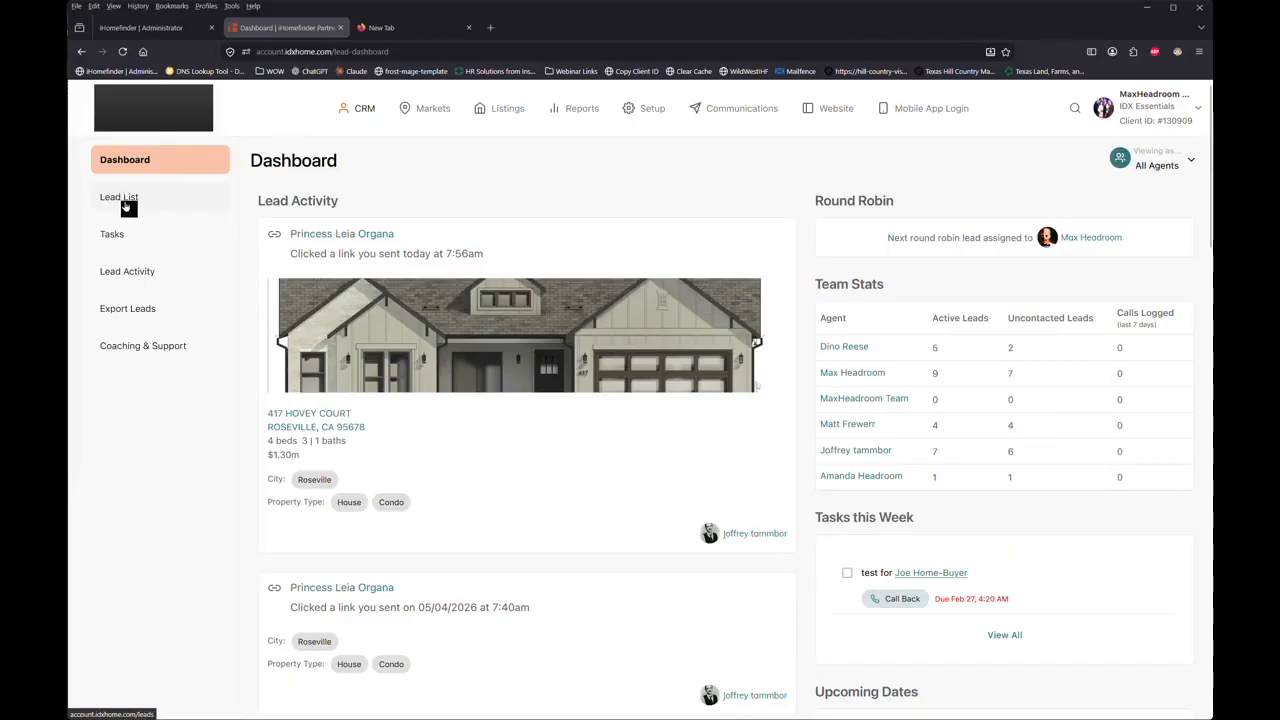
Step: Open the lead list and look over its column choices and filter options
left_click(128, 205)
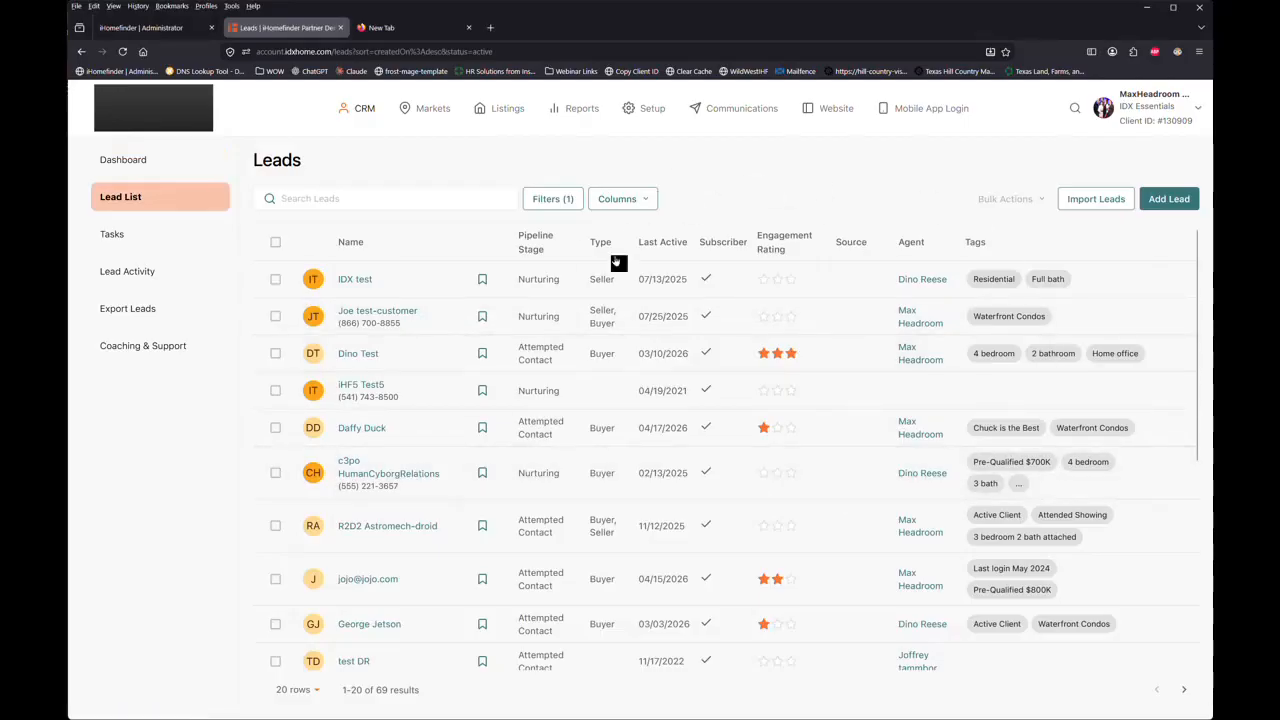
left_click(638, 202)
left_click(662, 152)
left_click(552, 204)
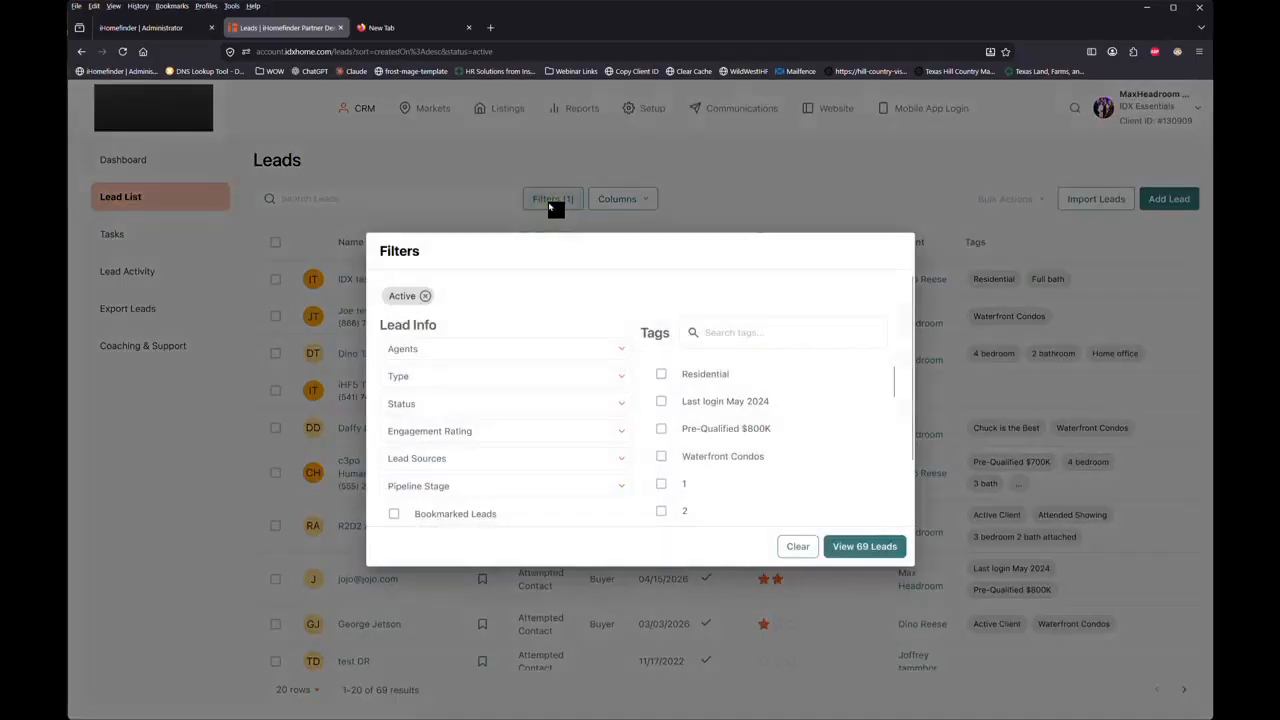
left_click(707, 185)
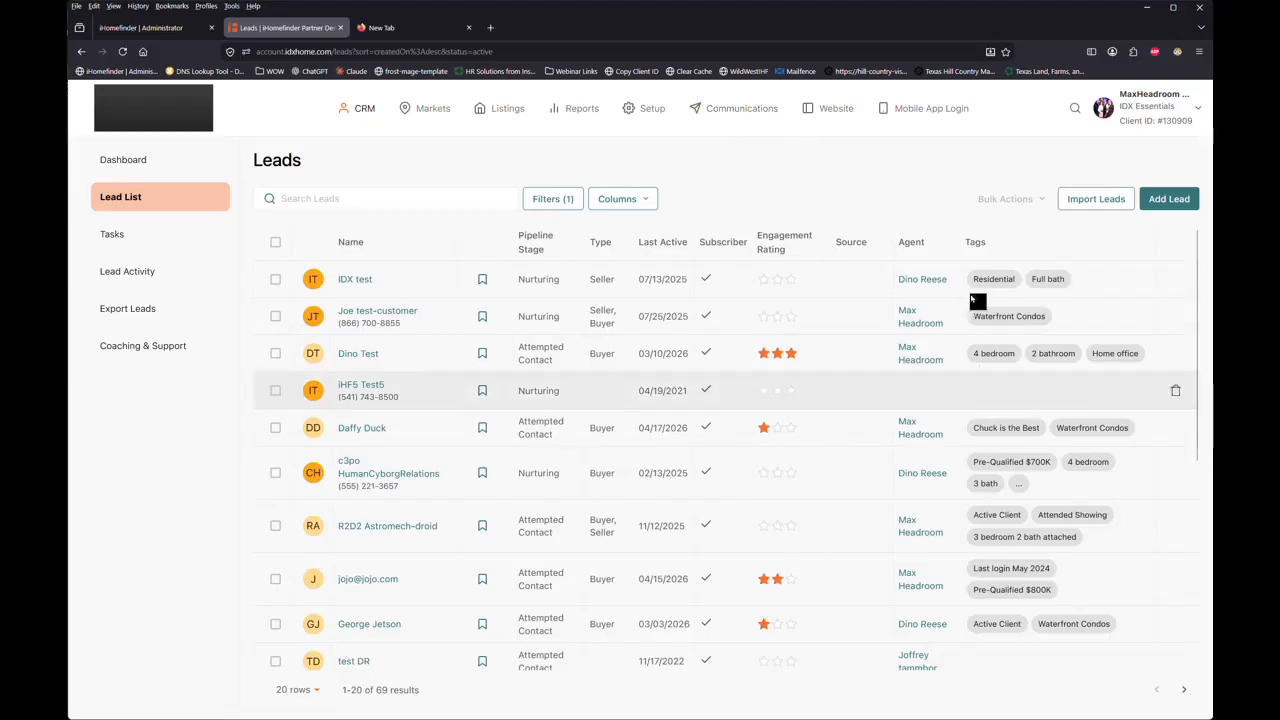
Step: Sort the leads by engagement rating from highest to lowest and open the top-rated lead's record
left_click(779, 249)
left_click(779, 249)
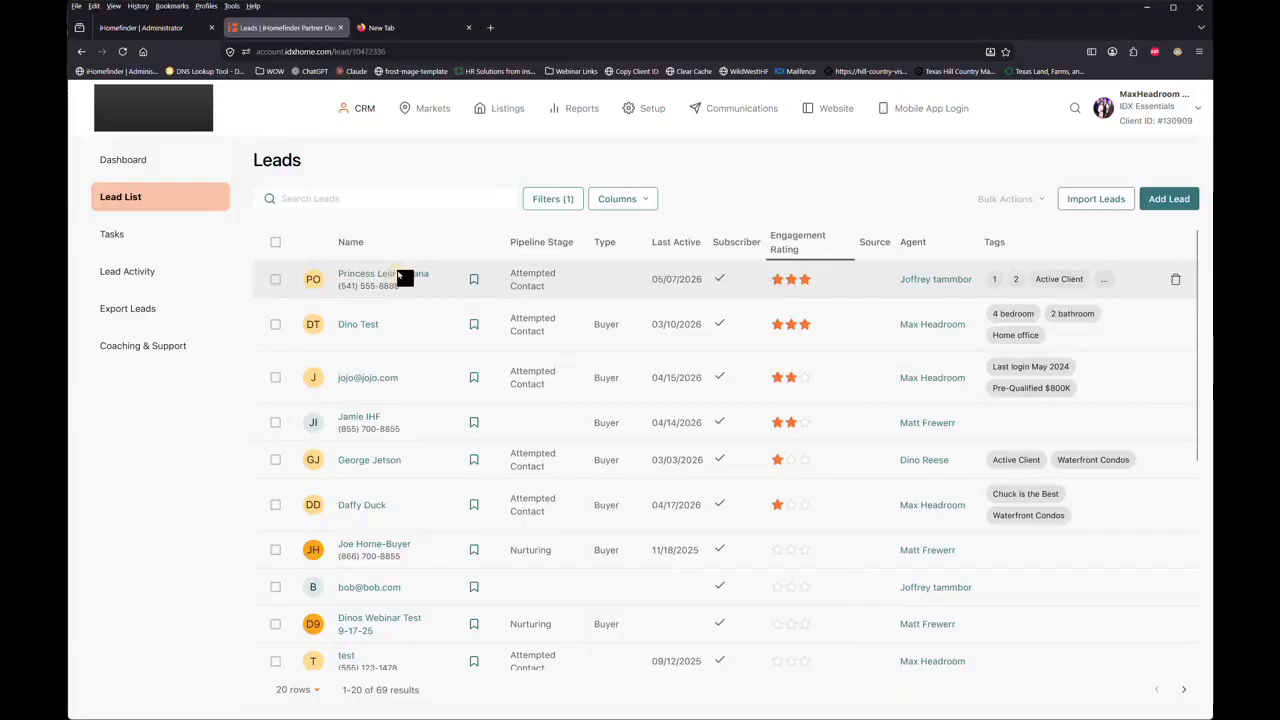
left_click(400, 276)
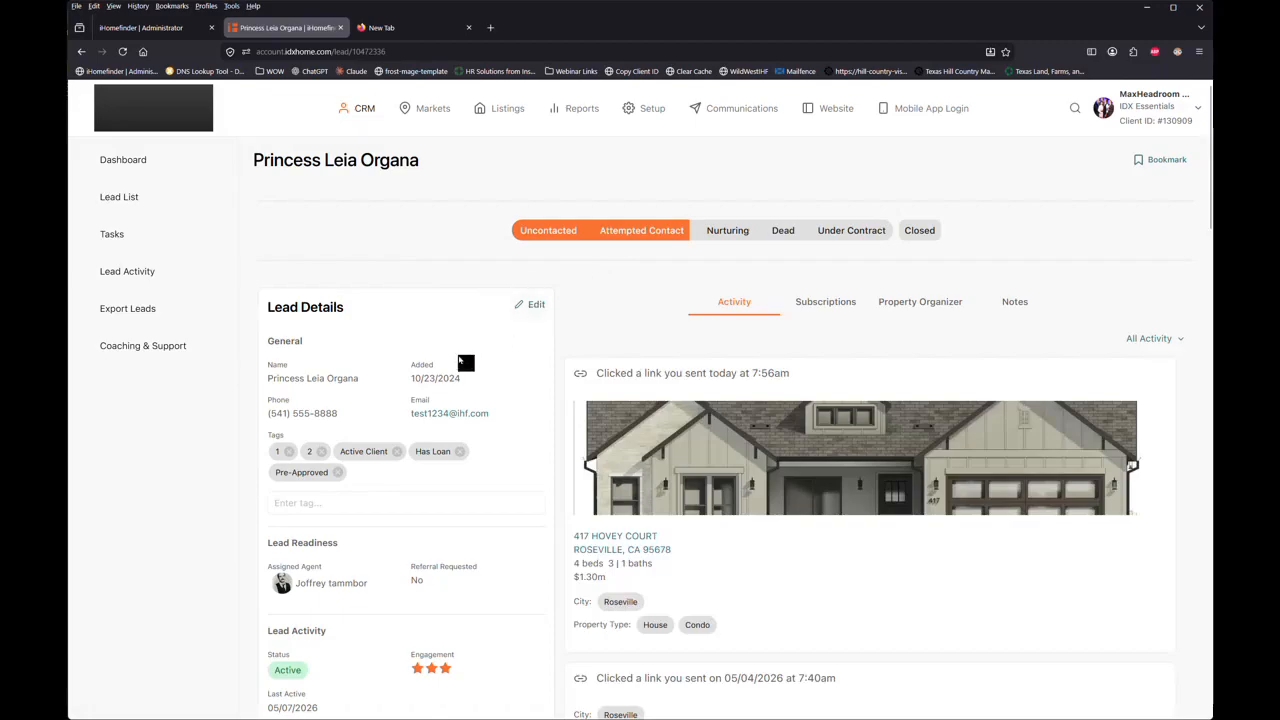
scroll(503, 455, "down", 1)
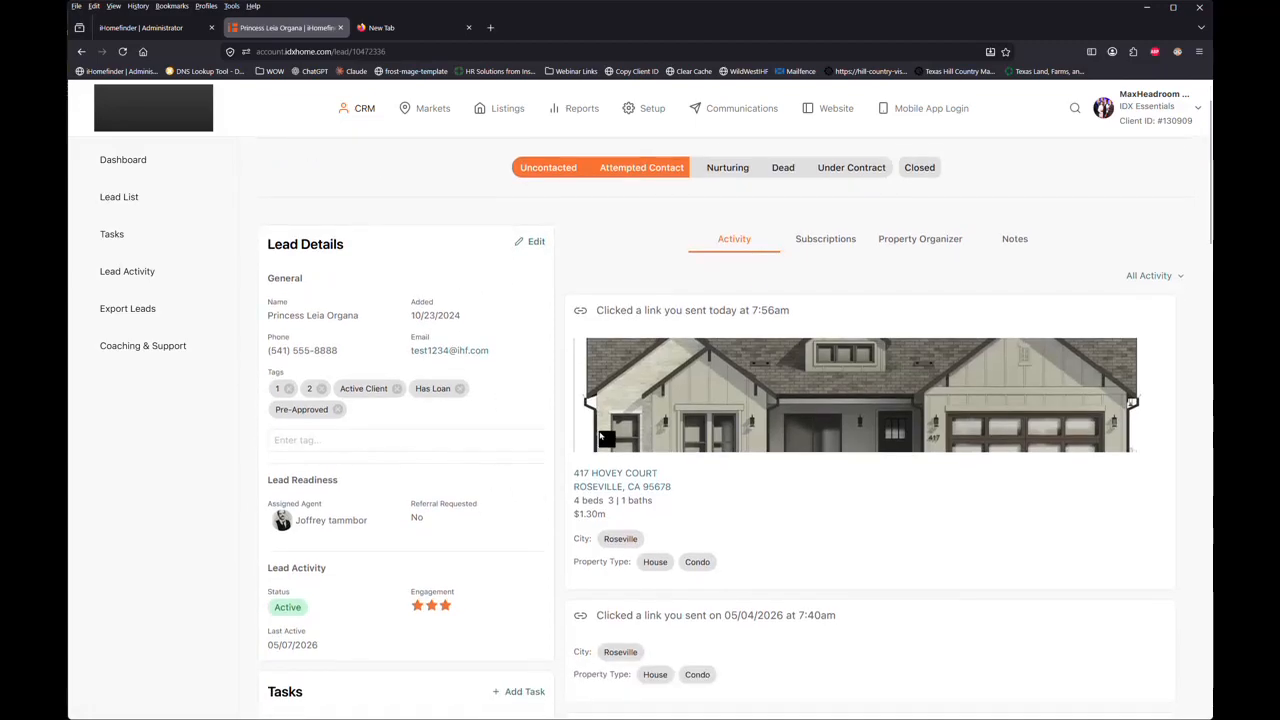
scroll(601, 437, "down", 2)
scroll(766, 437, "up", 3)
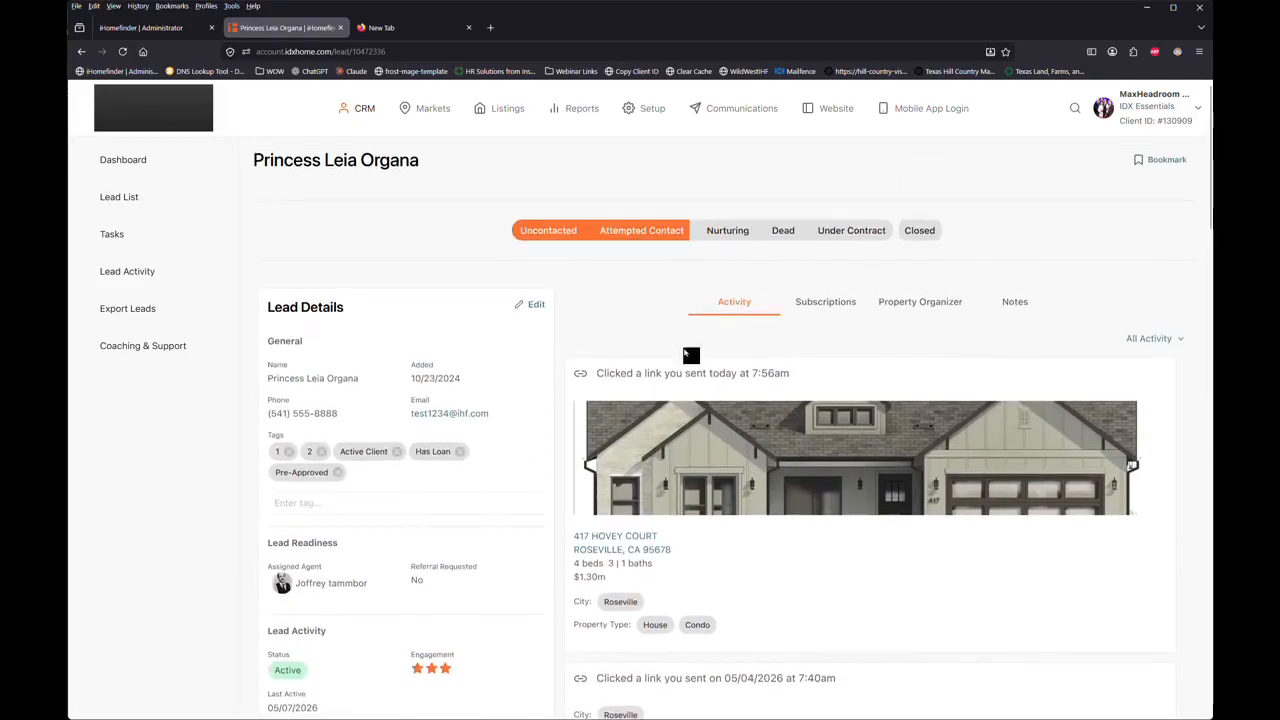
Step: Edit the lead's readiness details: working with another agent No, type Buyer, timeline 30 Days, and save them
left_click(530, 307)
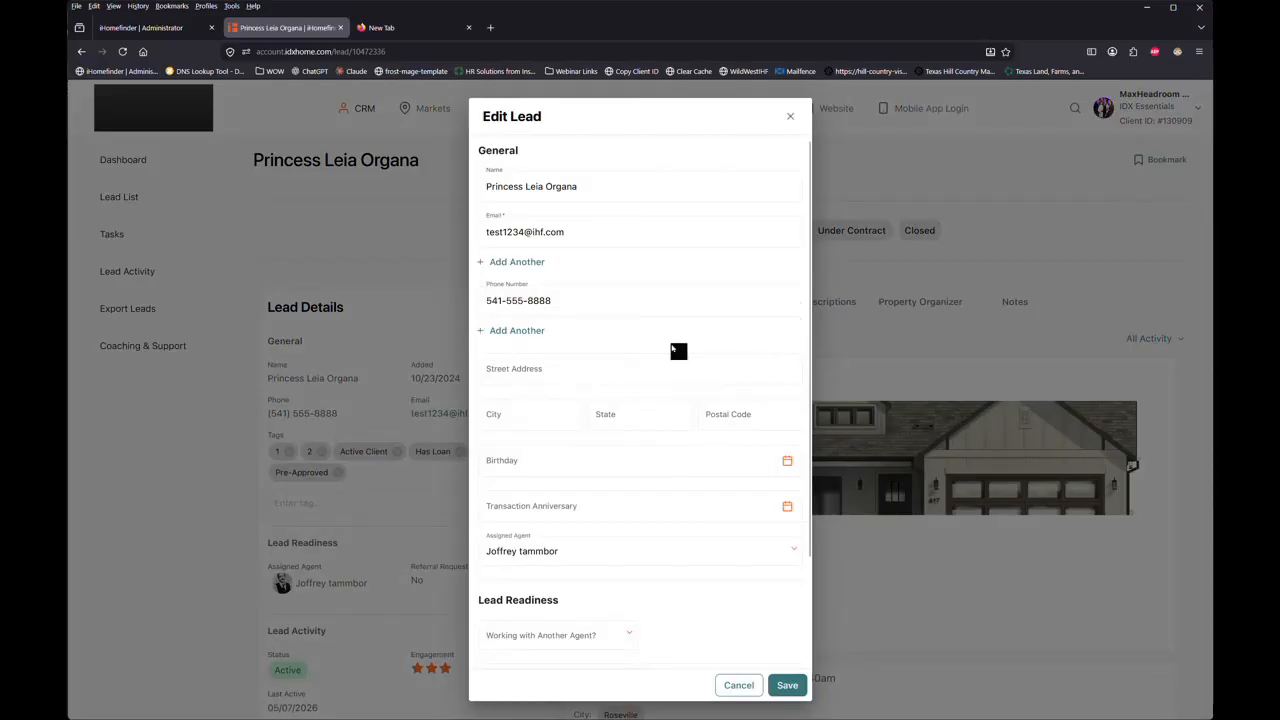
scroll(678, 350, "down", 1)
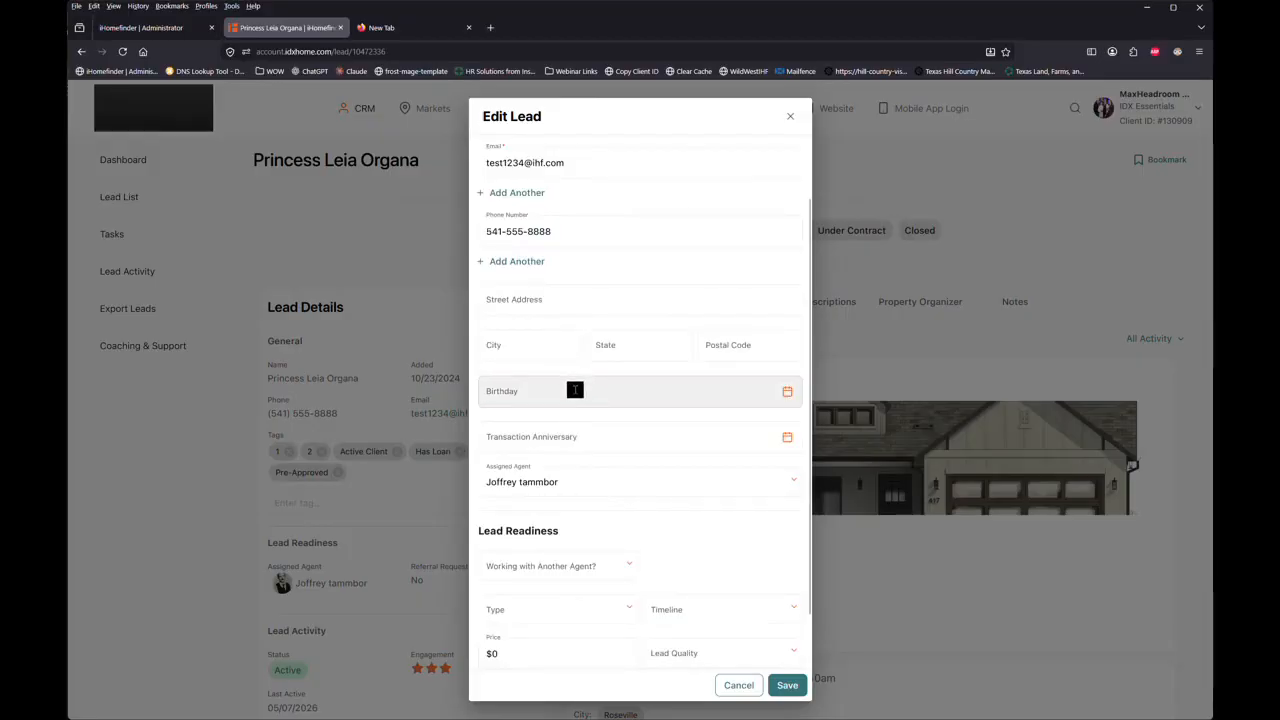
scroll(577, 390, "down", 1)
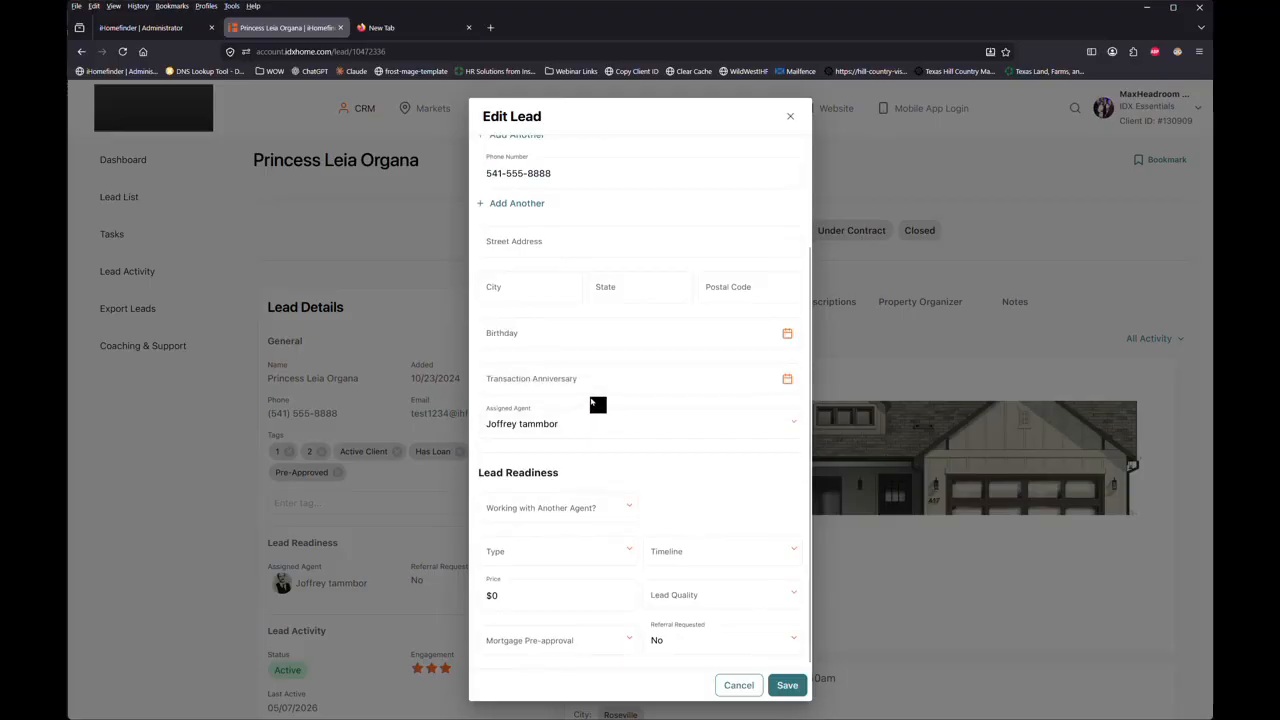
left_click(566, 515)
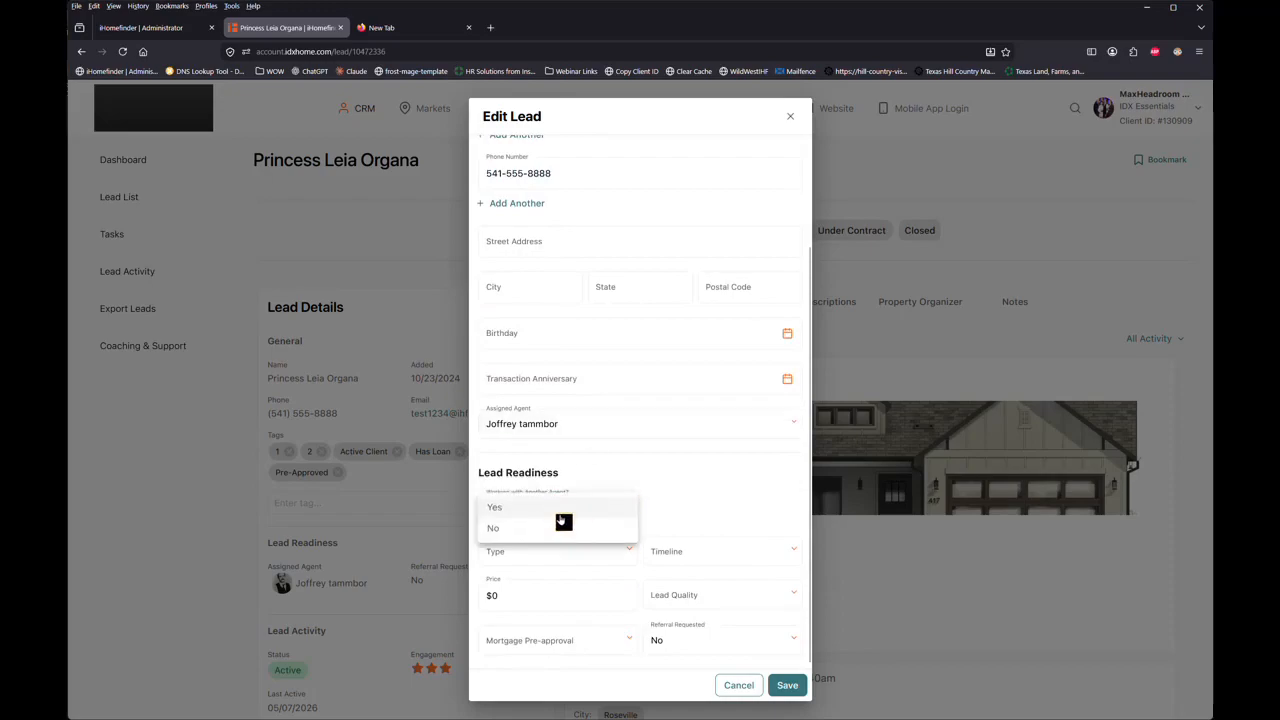
left_click(513, 528)
left_click(543, 558)
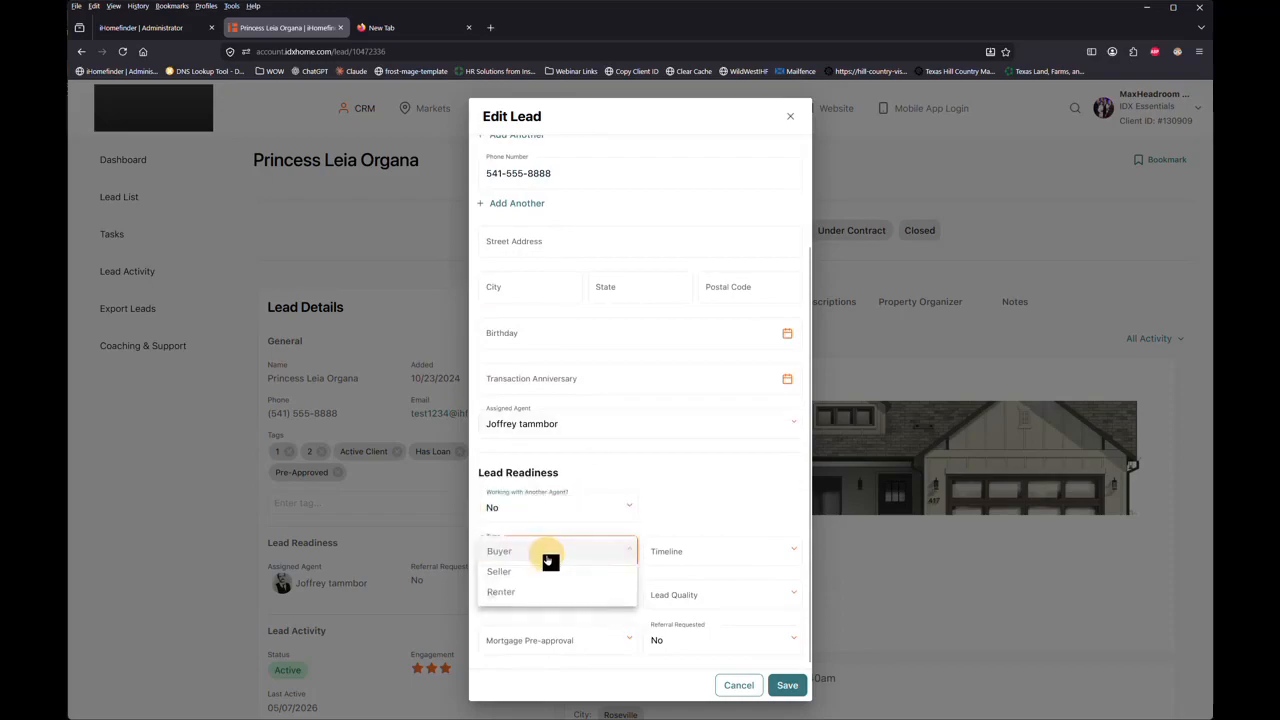
left_click(510, 551)
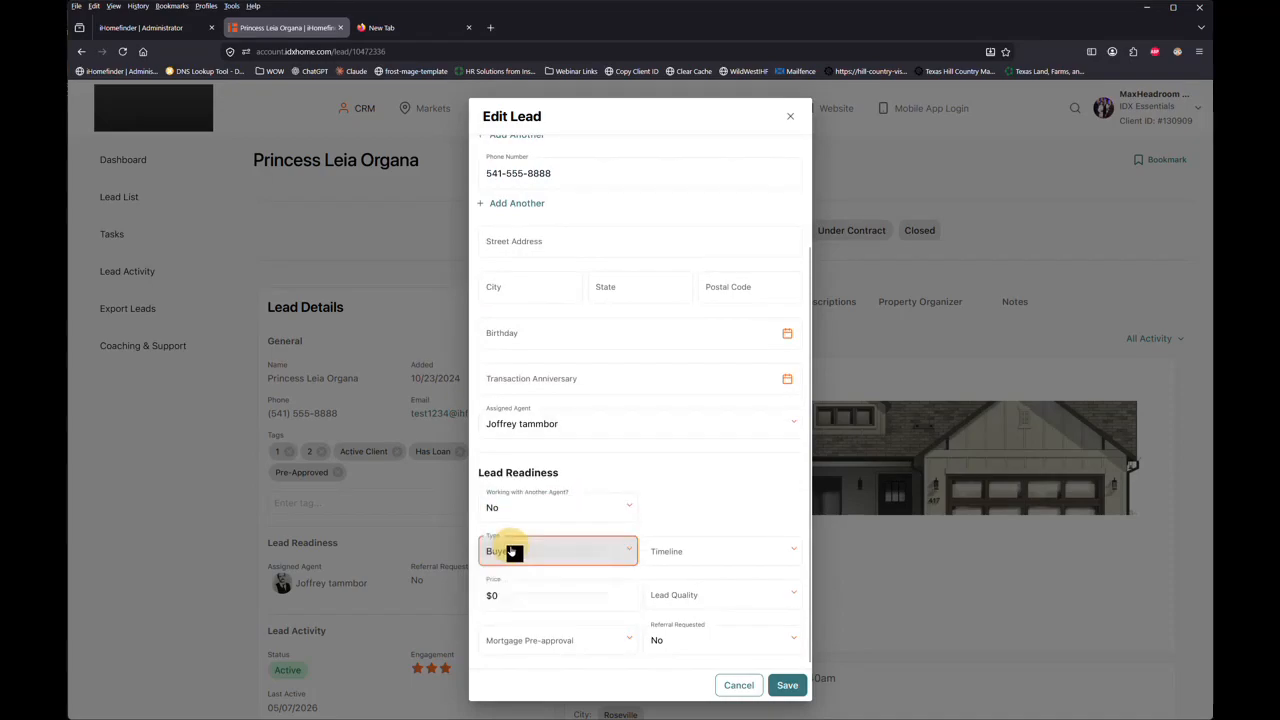
left_click(669, 545)
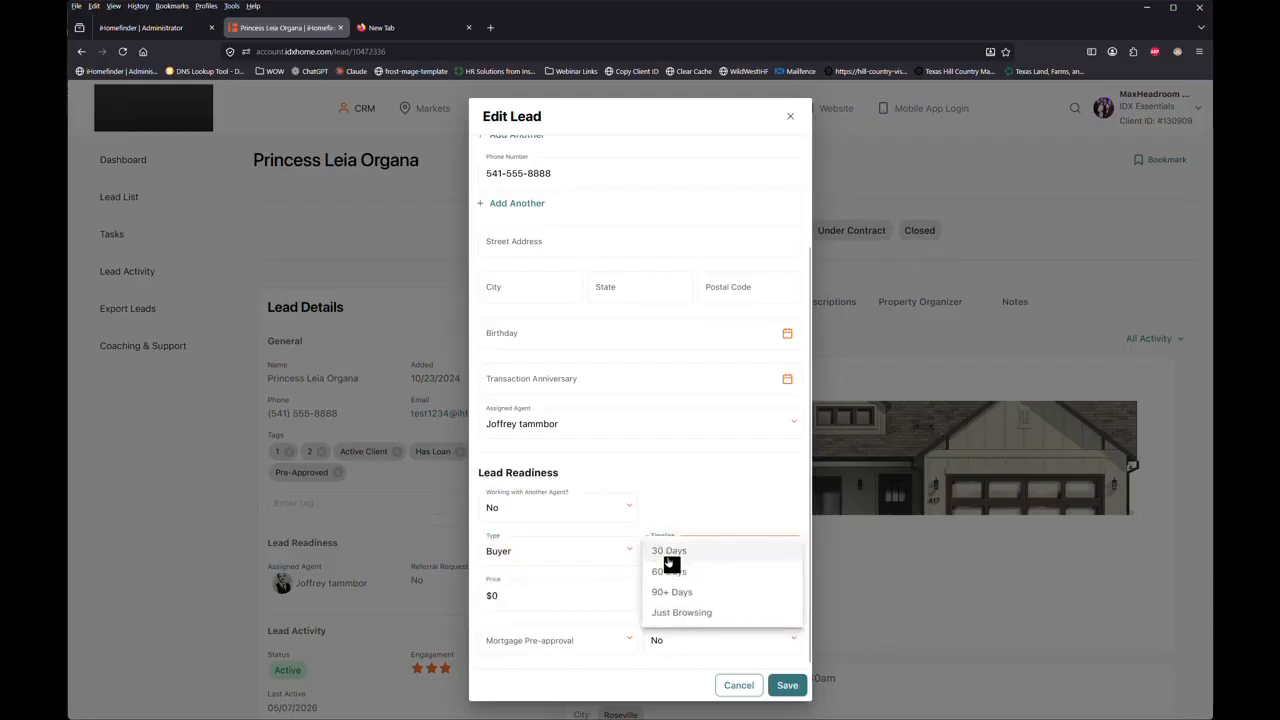
left_click(669, 553)
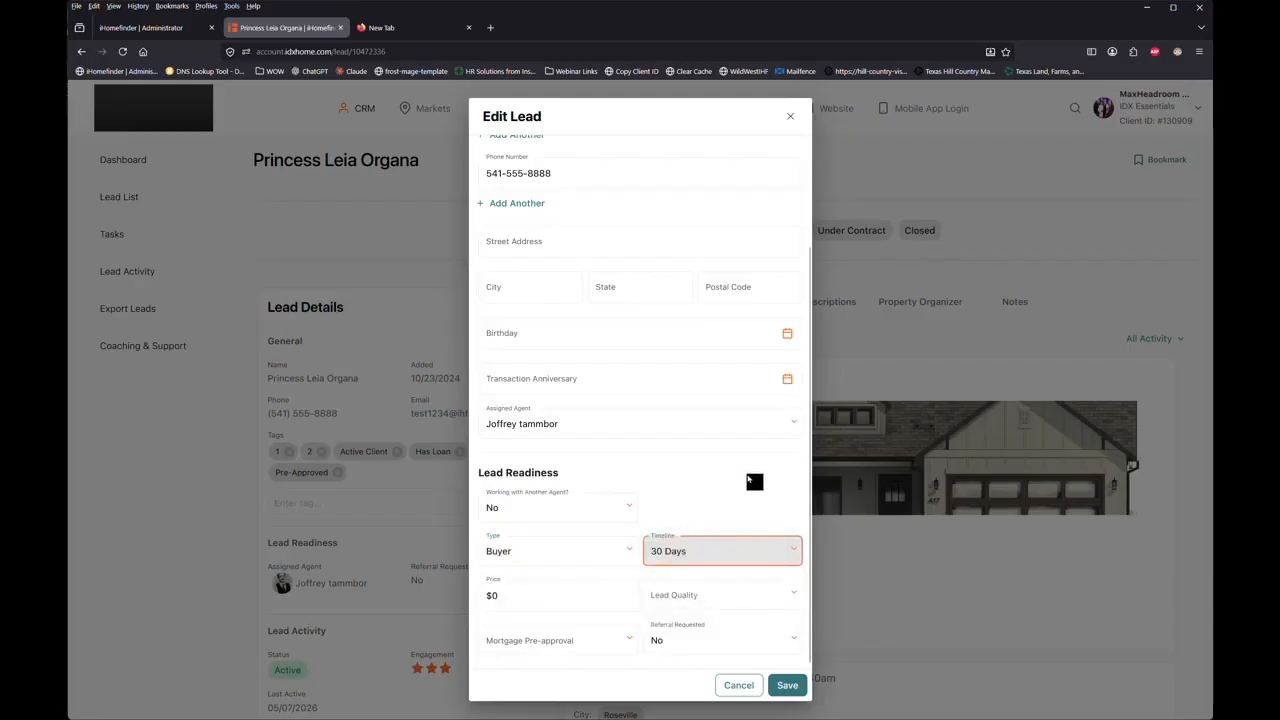
left_click(790, 685)
scroll(343, 506, "down", 2)
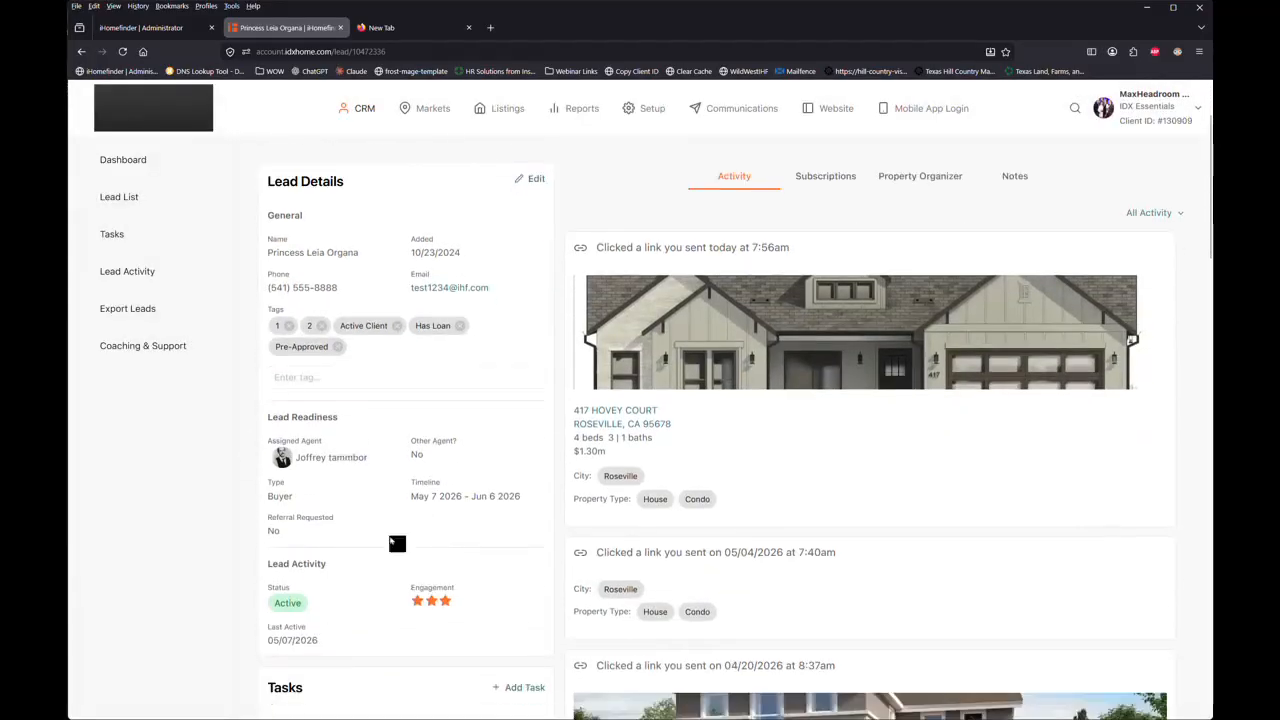
scroll(400, 481, "up", 1)
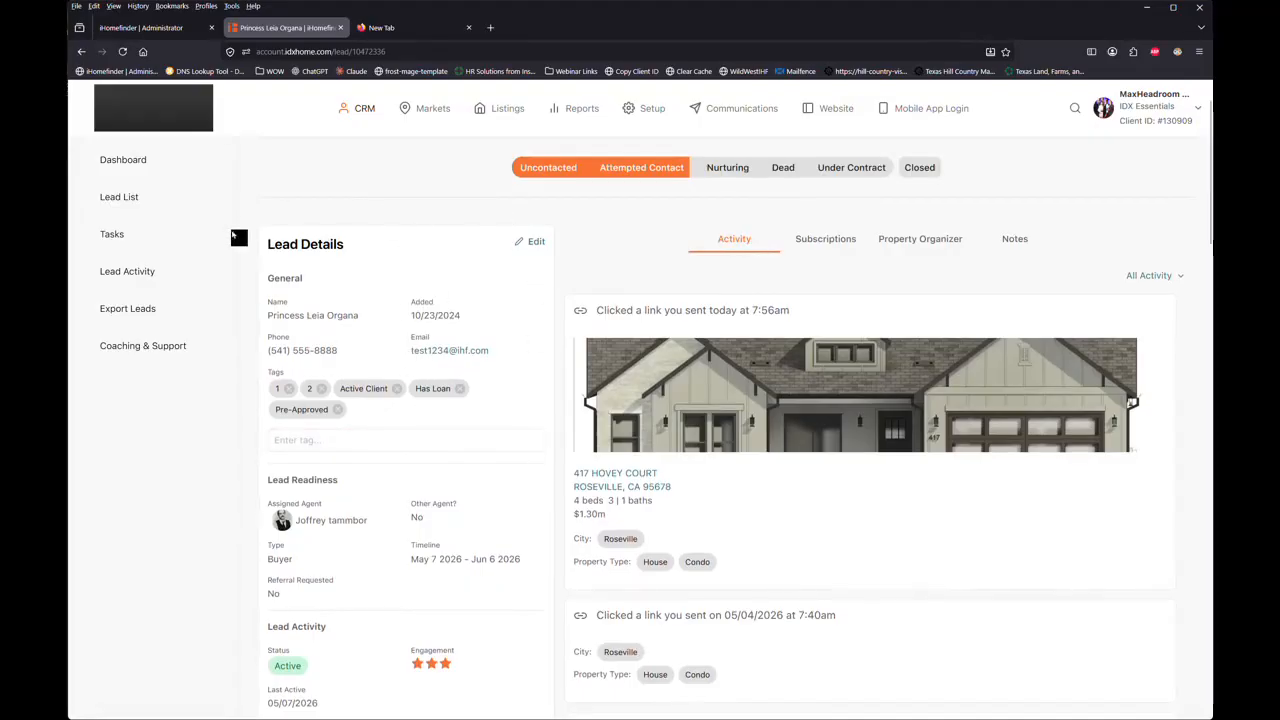
Step: Return to the lead list and bookmark the first lead, the one whose details were just edited
left_click(115, 200)
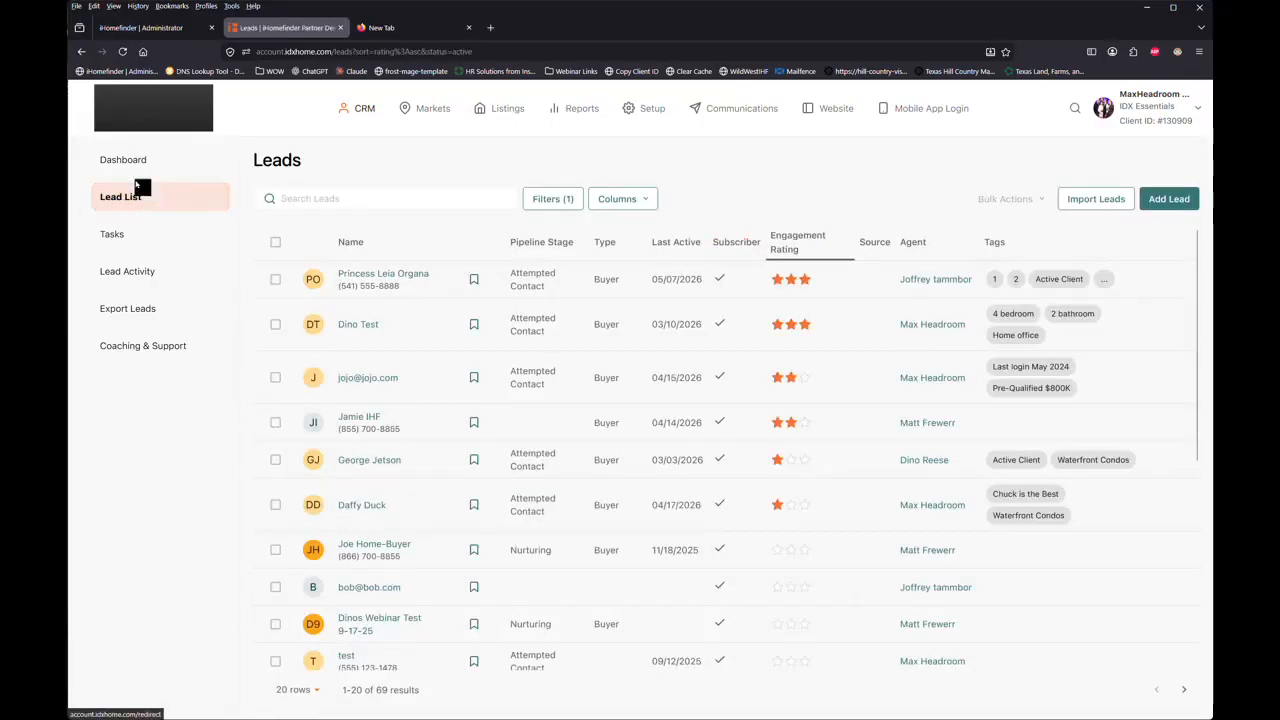
left_click(390, 280)
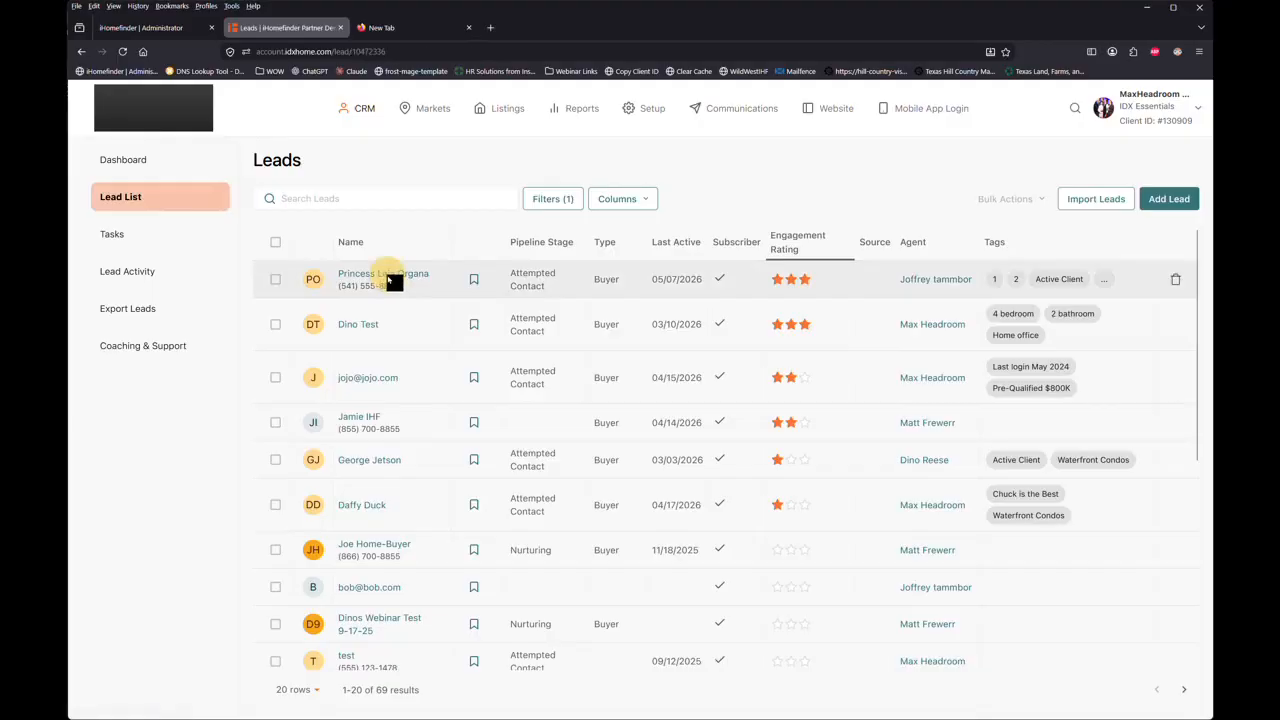
left_click(126, 196)
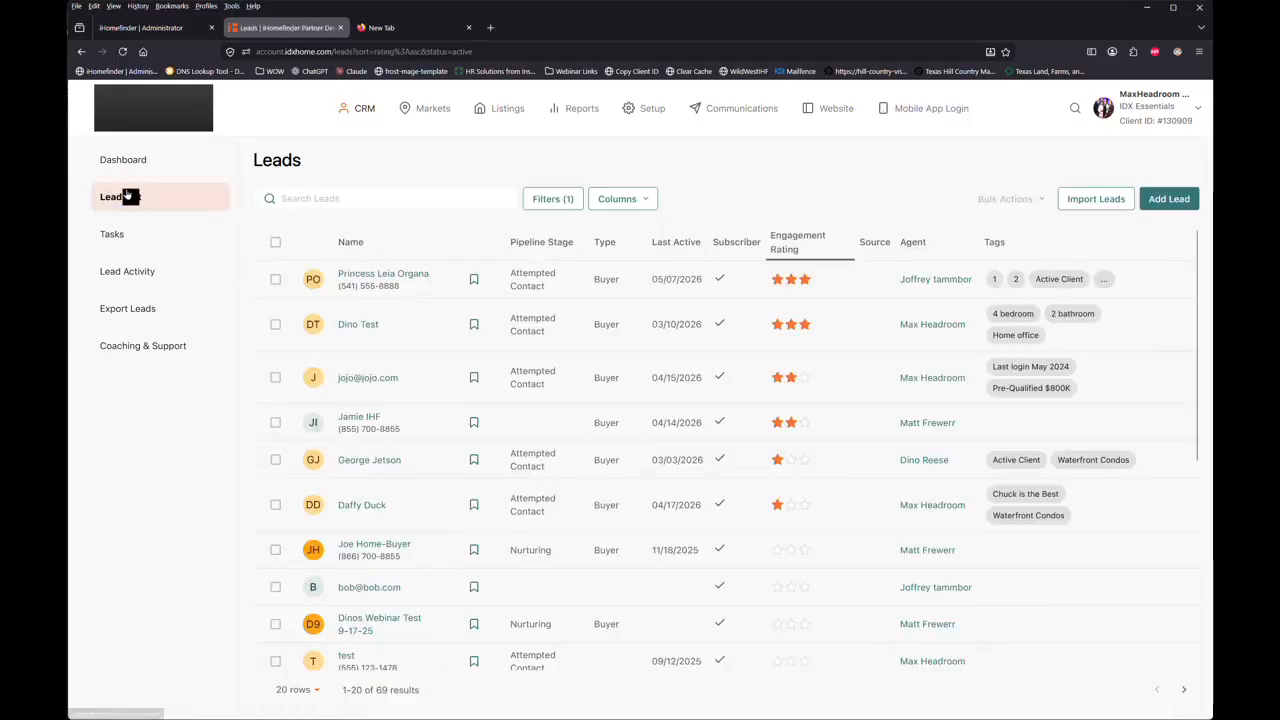
left_click(474, 279)
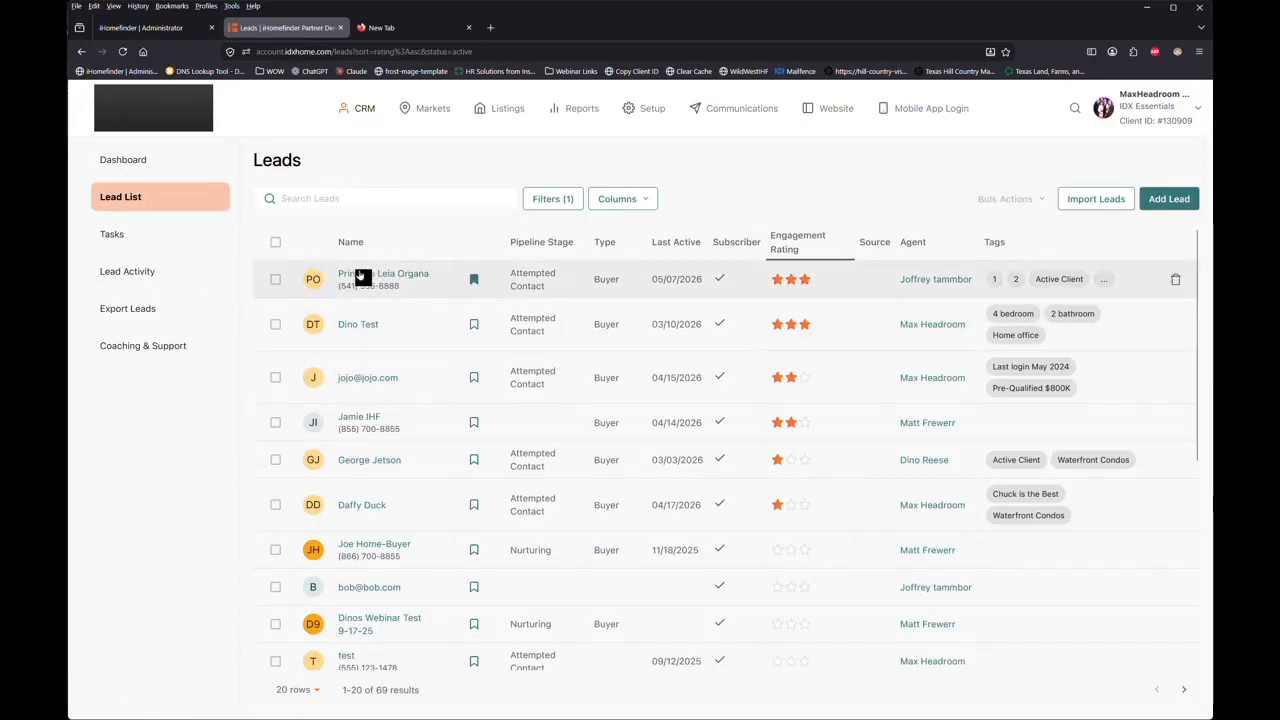
Step: Open the bookmarked lead's record and review the history of listing links the lead opened
left_click(392, 276)
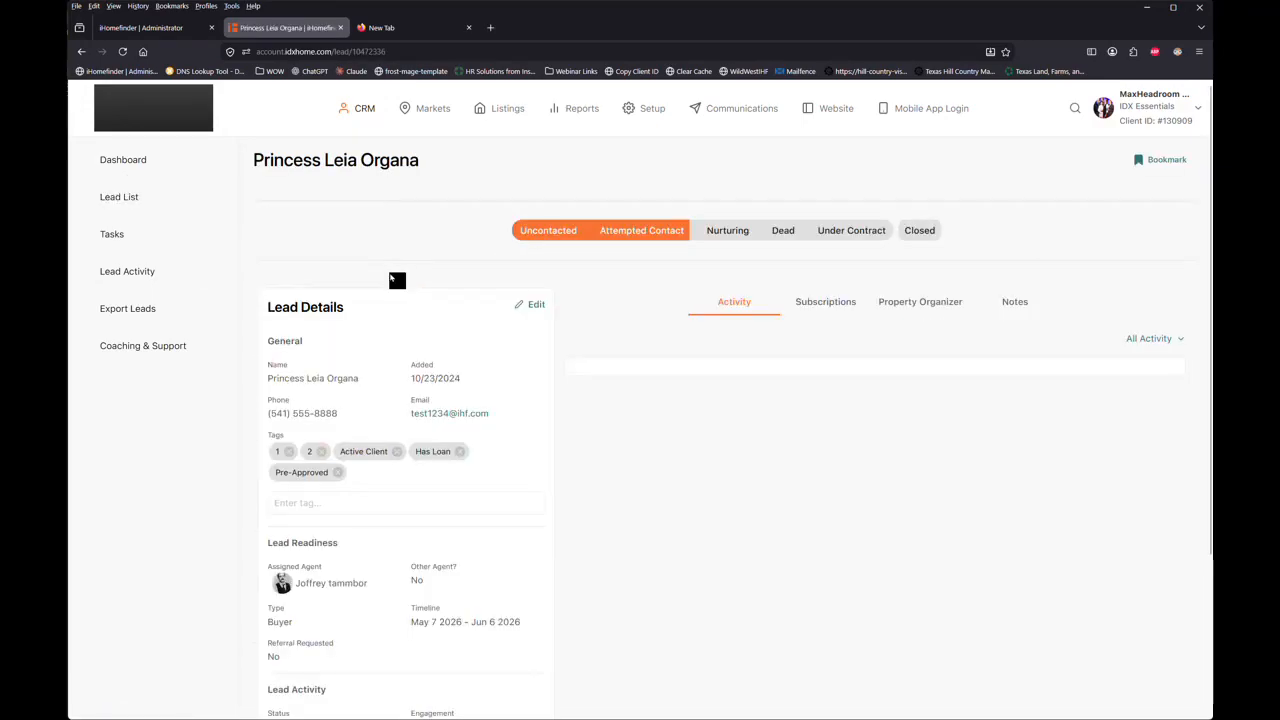
scroll(927, 368, "down", 3)
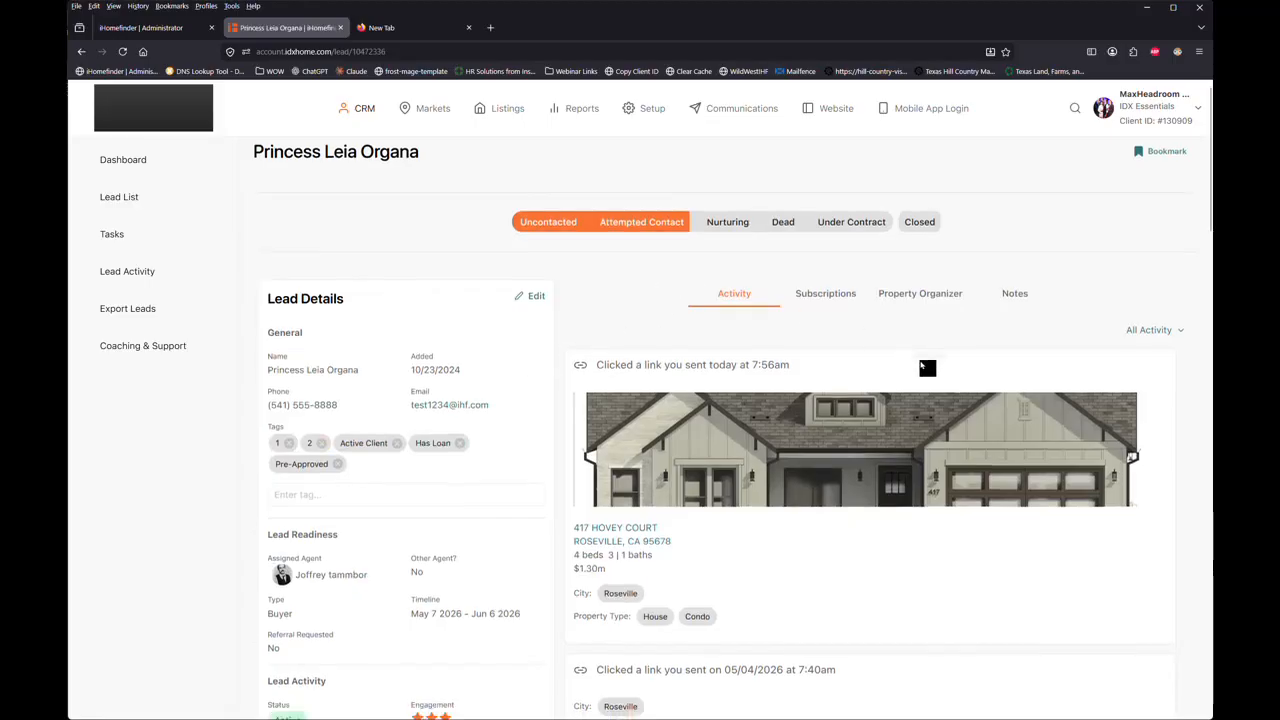
scroll(927, 368, "down", 5)
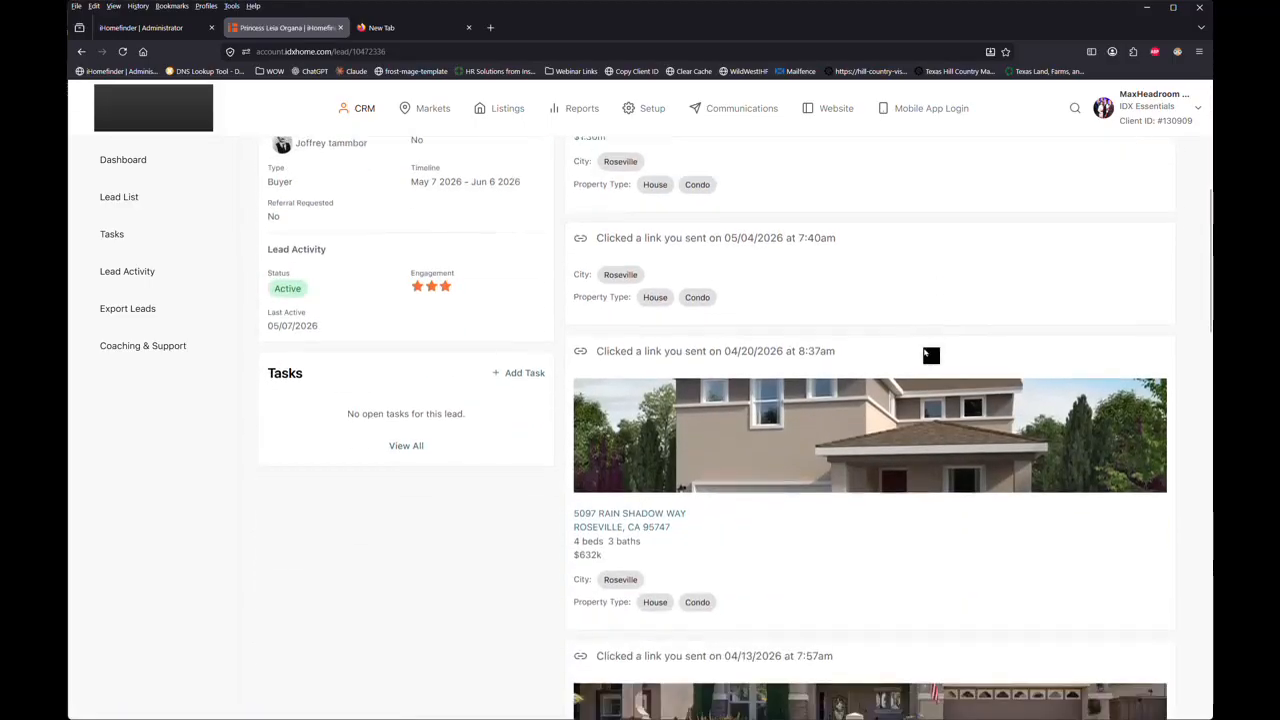
scroll(927, 352, "down", 4)
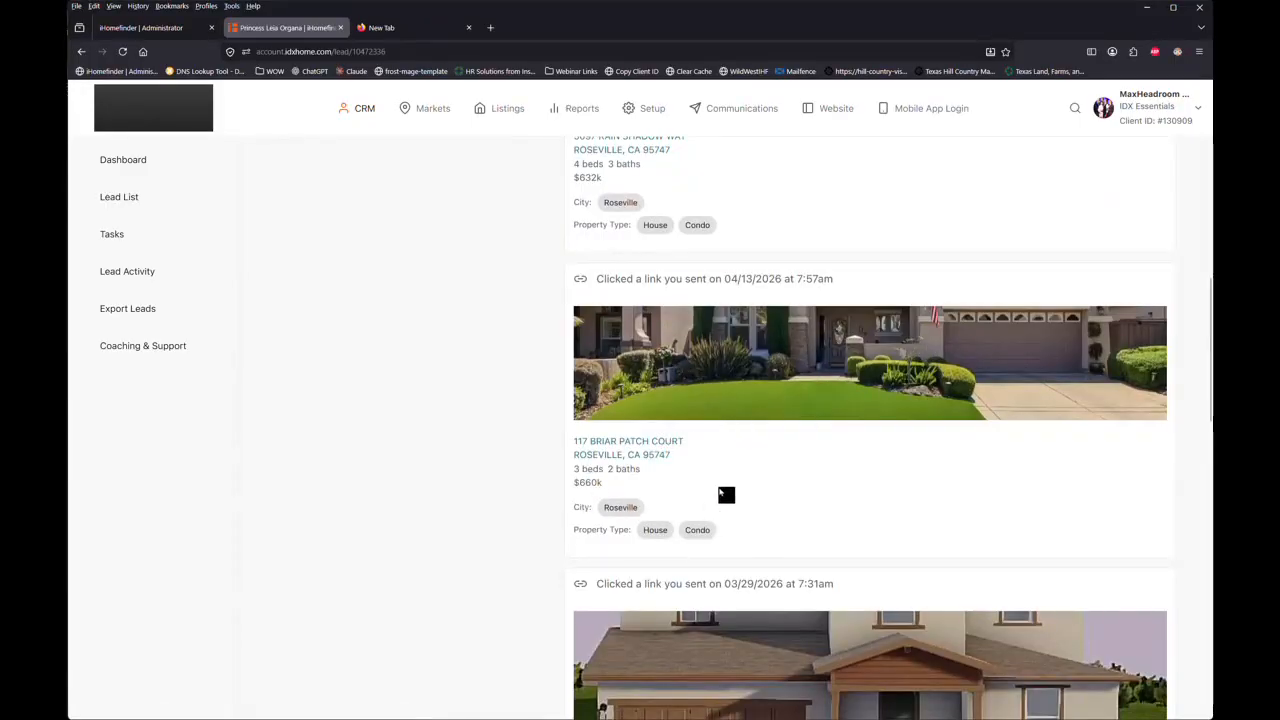
left_click_drag(848, 281, 596, 278)
scroll(862, 353, "up", 4)
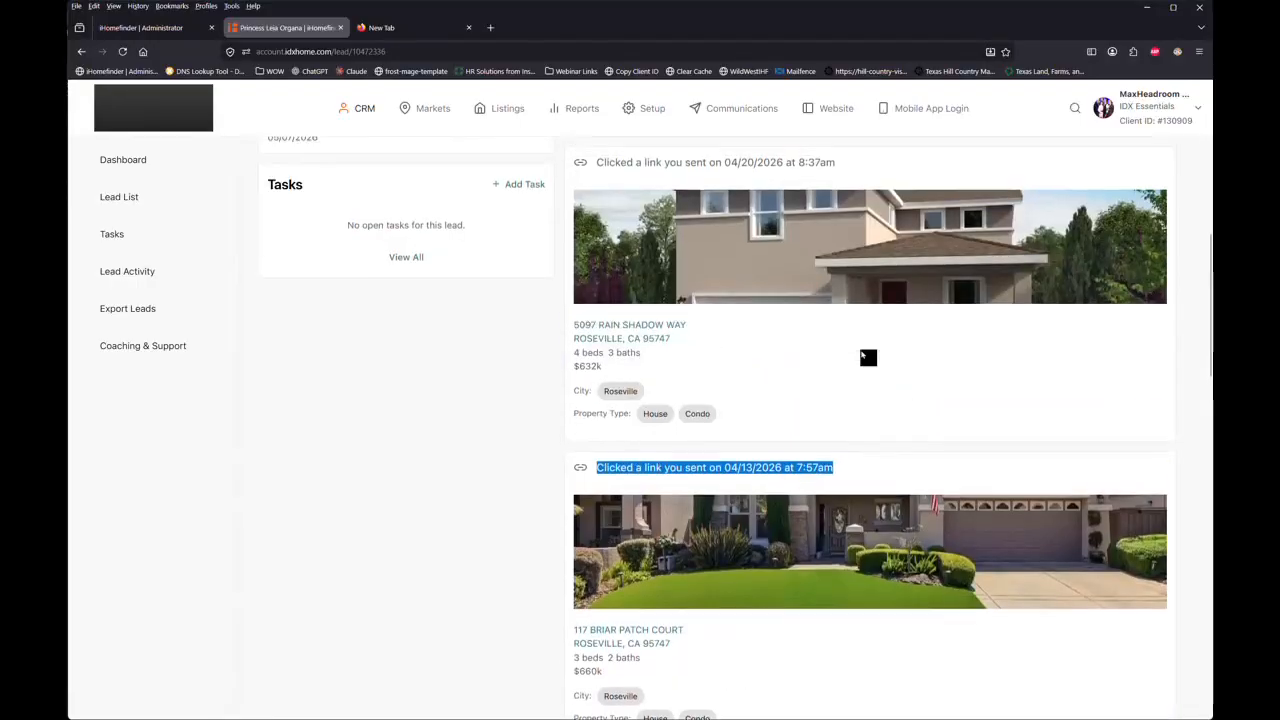
scroll(862, 353, "up", 5)
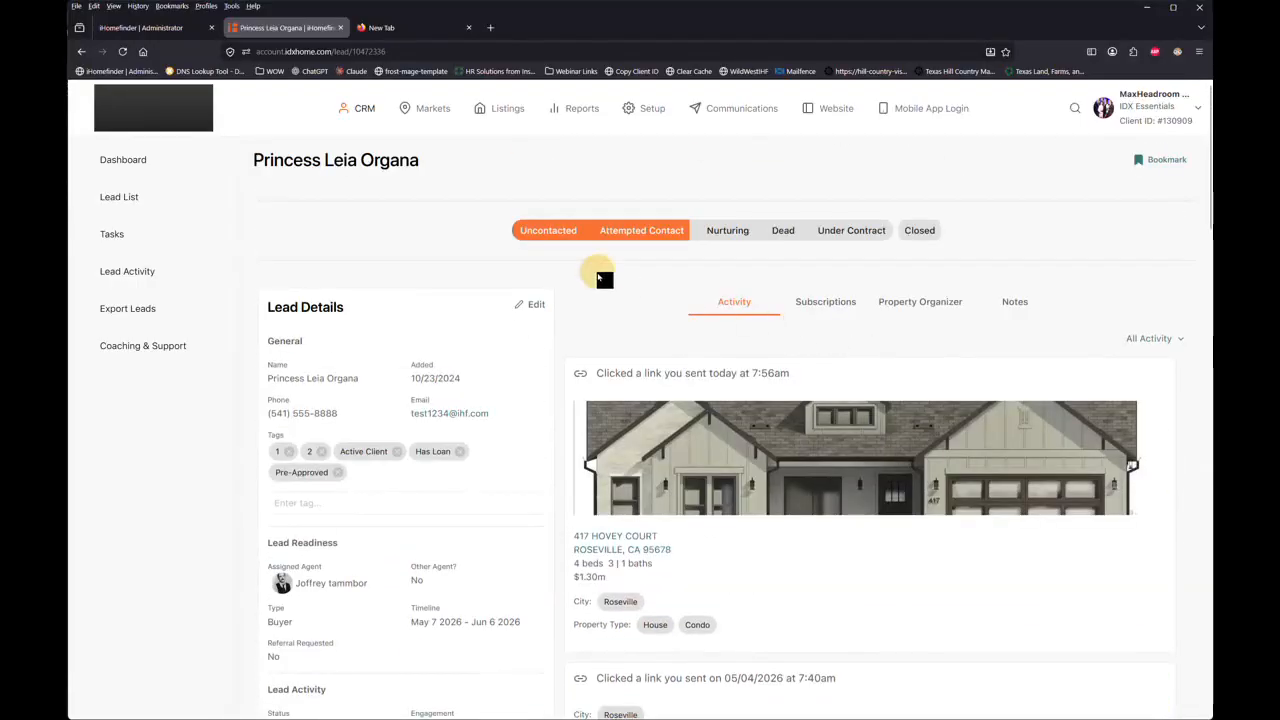
Step: Move the lead to the Nurturing pipeline stage and check its stage in the lead list
left_click(721, 236)
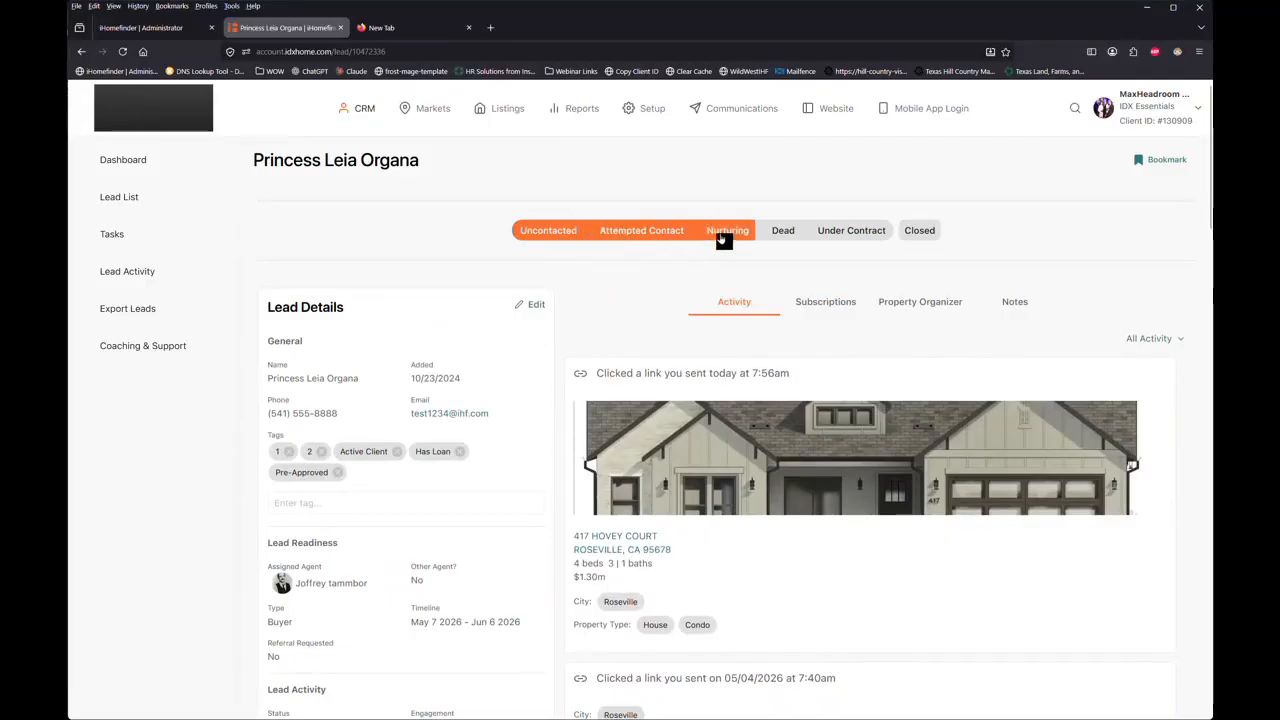
left_click(119, 197)
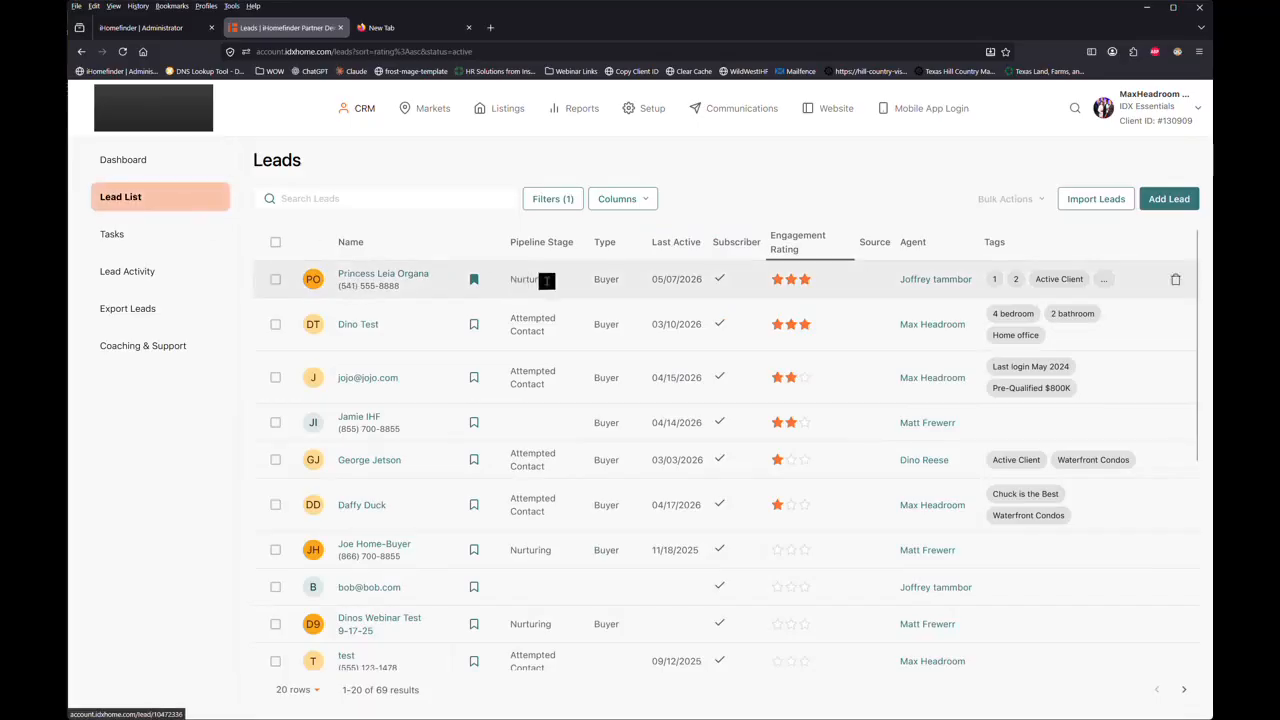
Step: Reopen the same lead's record and view the activity types available for filtering its history
left_click(378, 277)
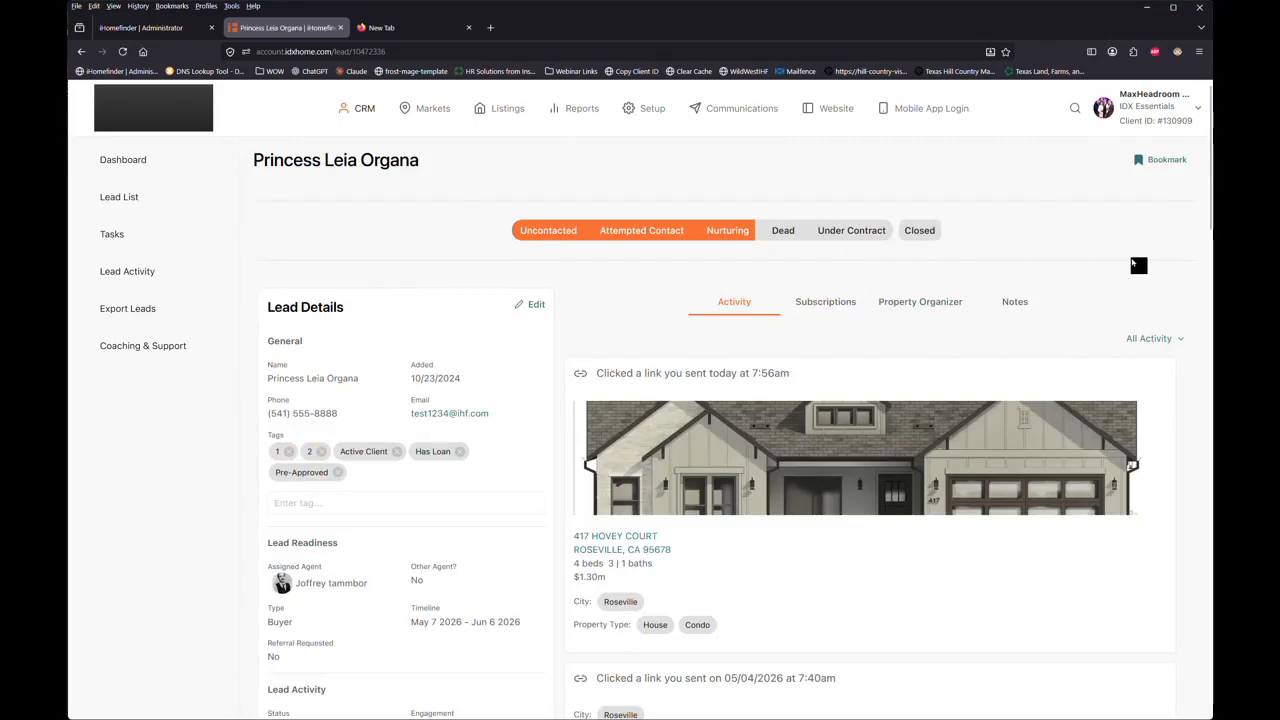
left_click(1150, 338)
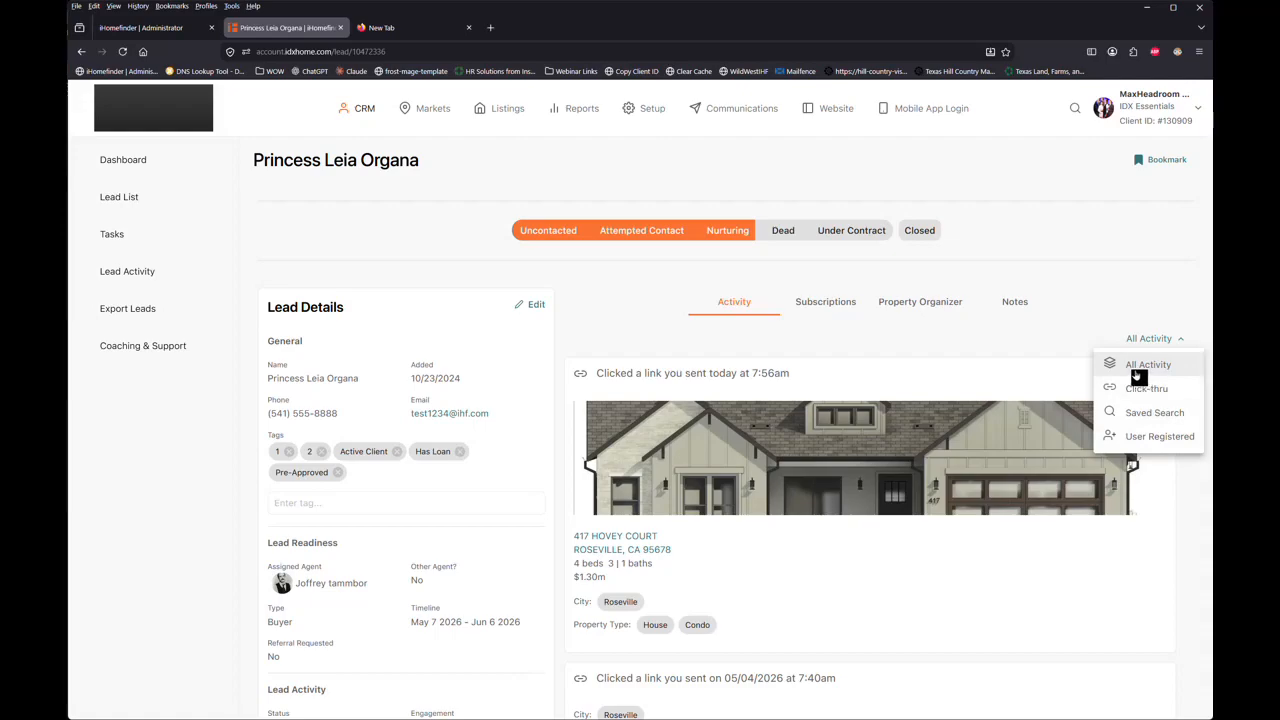
left_click(807, 343)
Step: Add a Roseville CA market subscription to the lead, including the Listing Report, Open Houses Report and Market Report
left_click(820, 304)
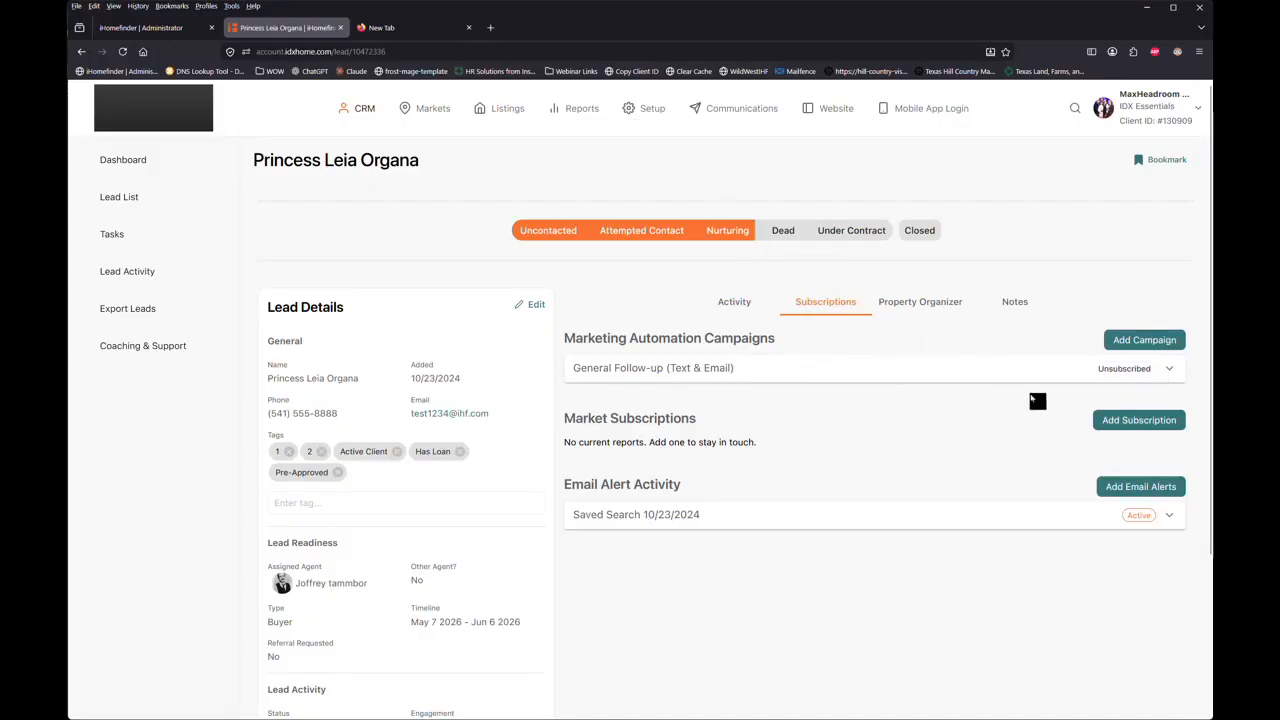
left_click(1120, 421)
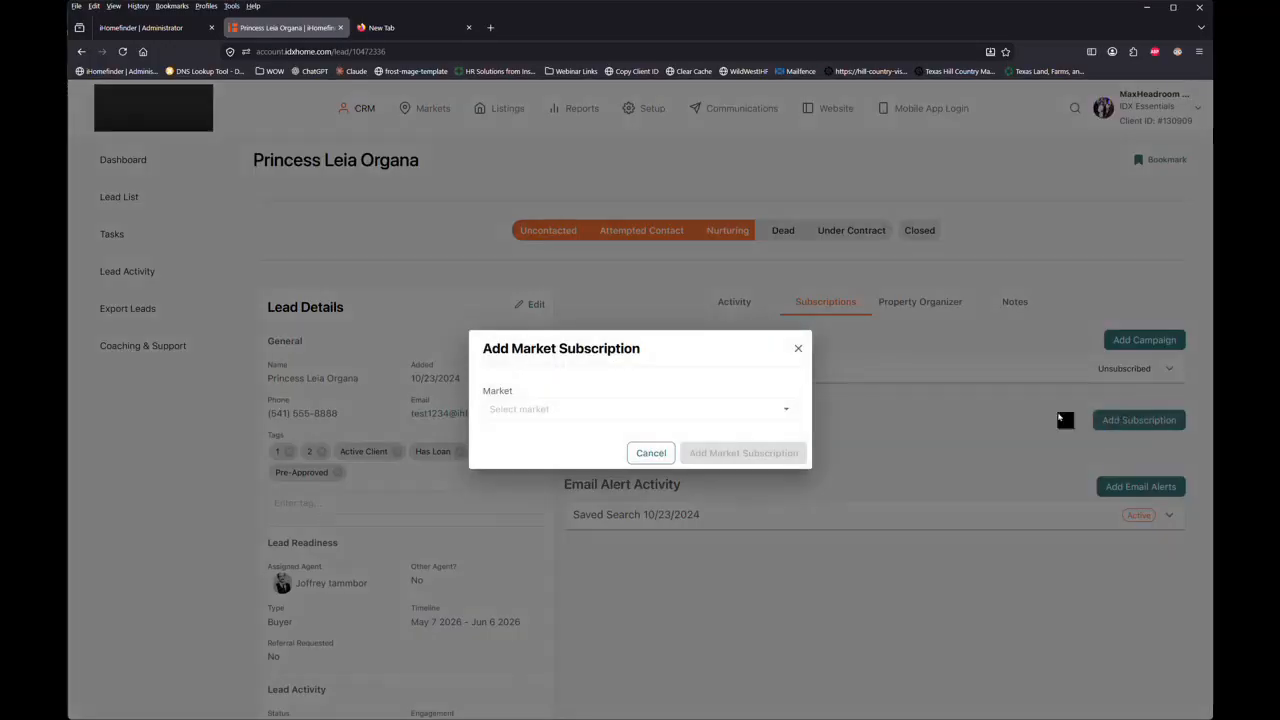
left_click(619, 408)
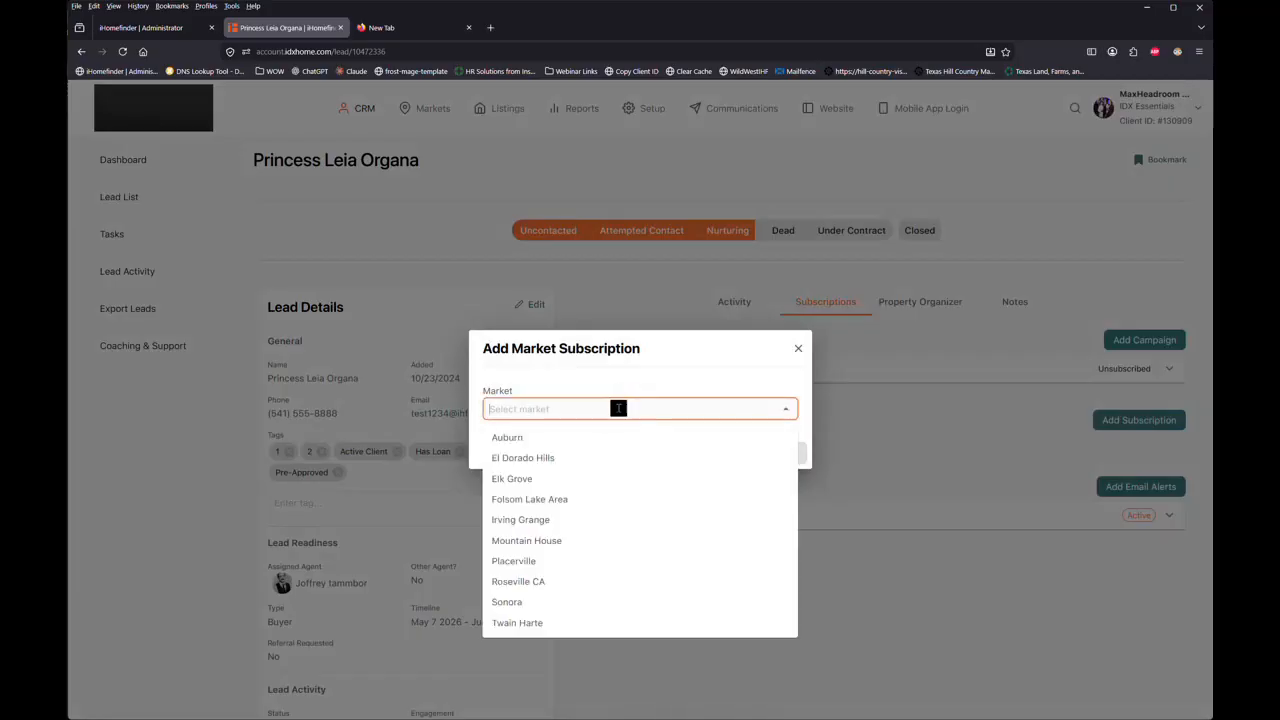
left_click(557, 582)
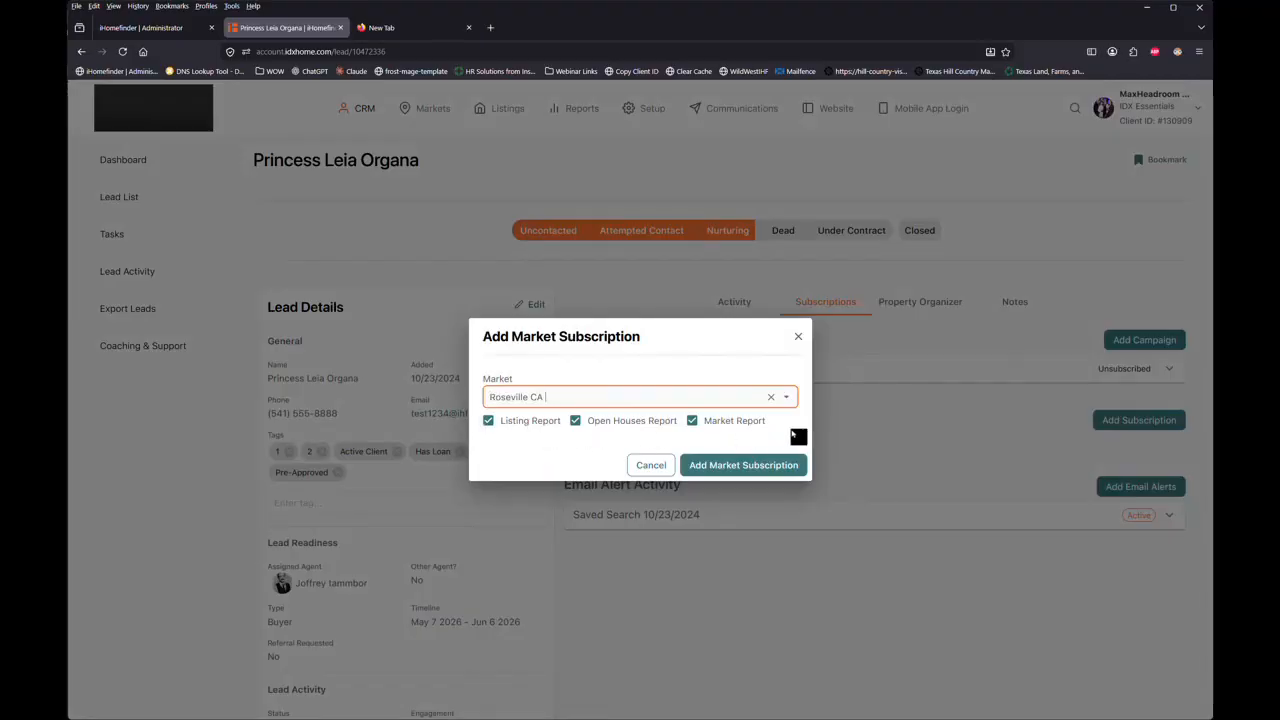
left_click(596, 421)
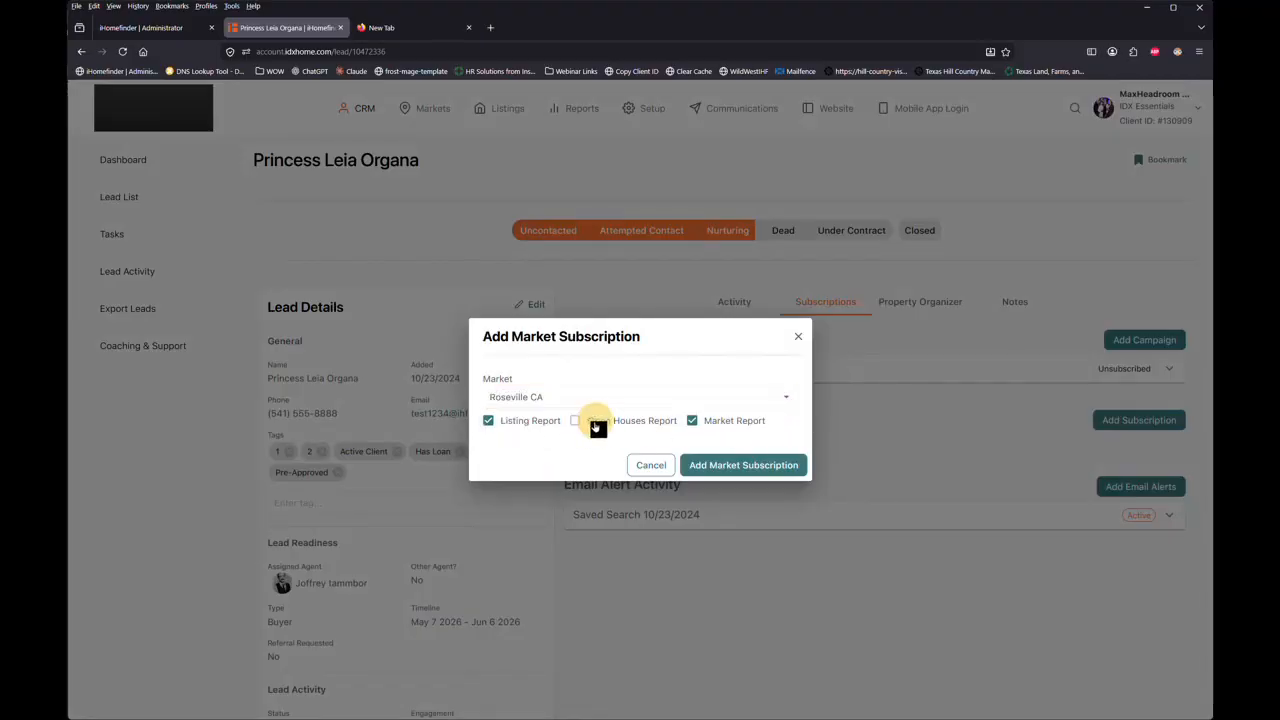
left_click(489, 422)
left_click(570, 422)
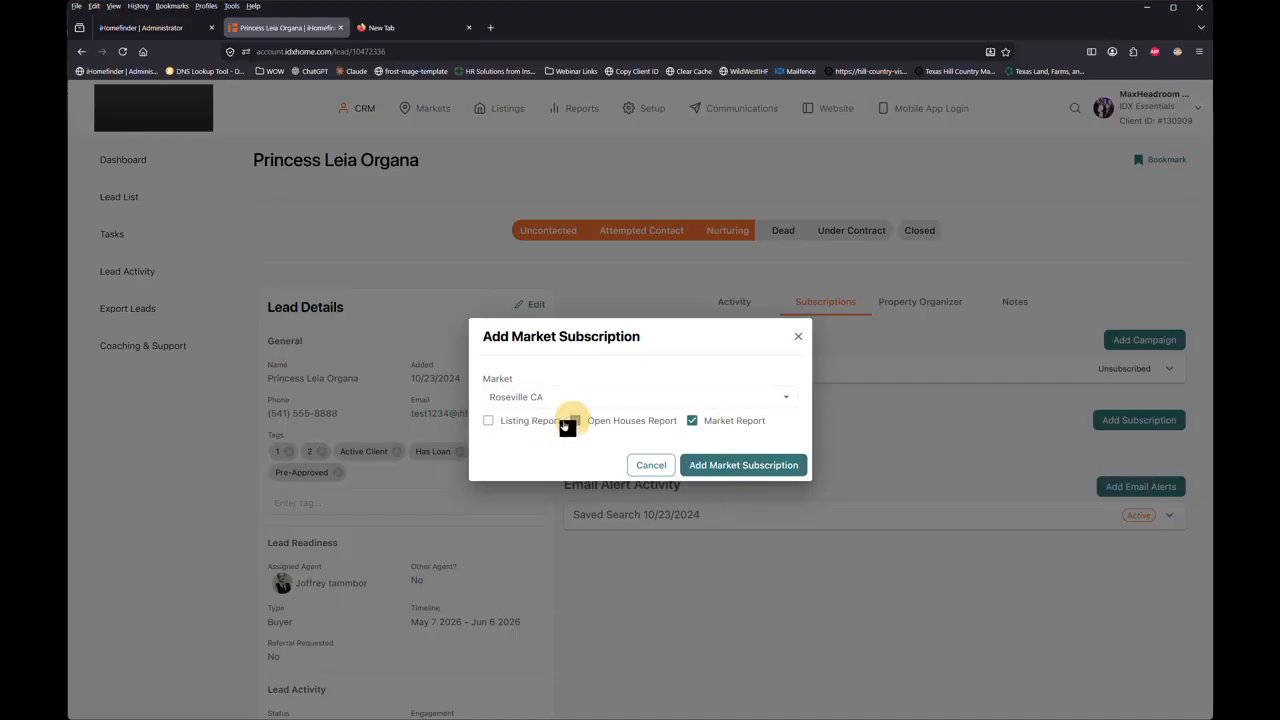
left_click(489, 422)
left_click(737, 466)
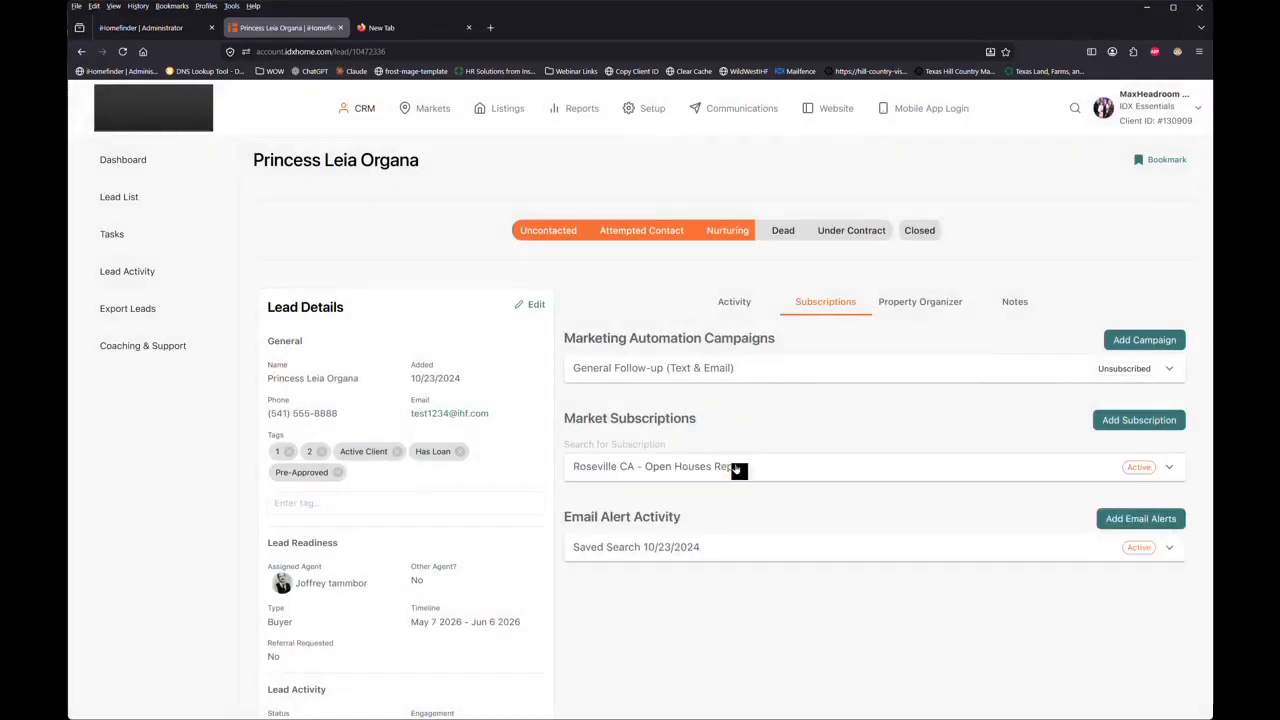
Step: Review the details of the lead's Roseville CA Open Houses Report subscription and collapse it again
scroll(983, 366, "down", 2)
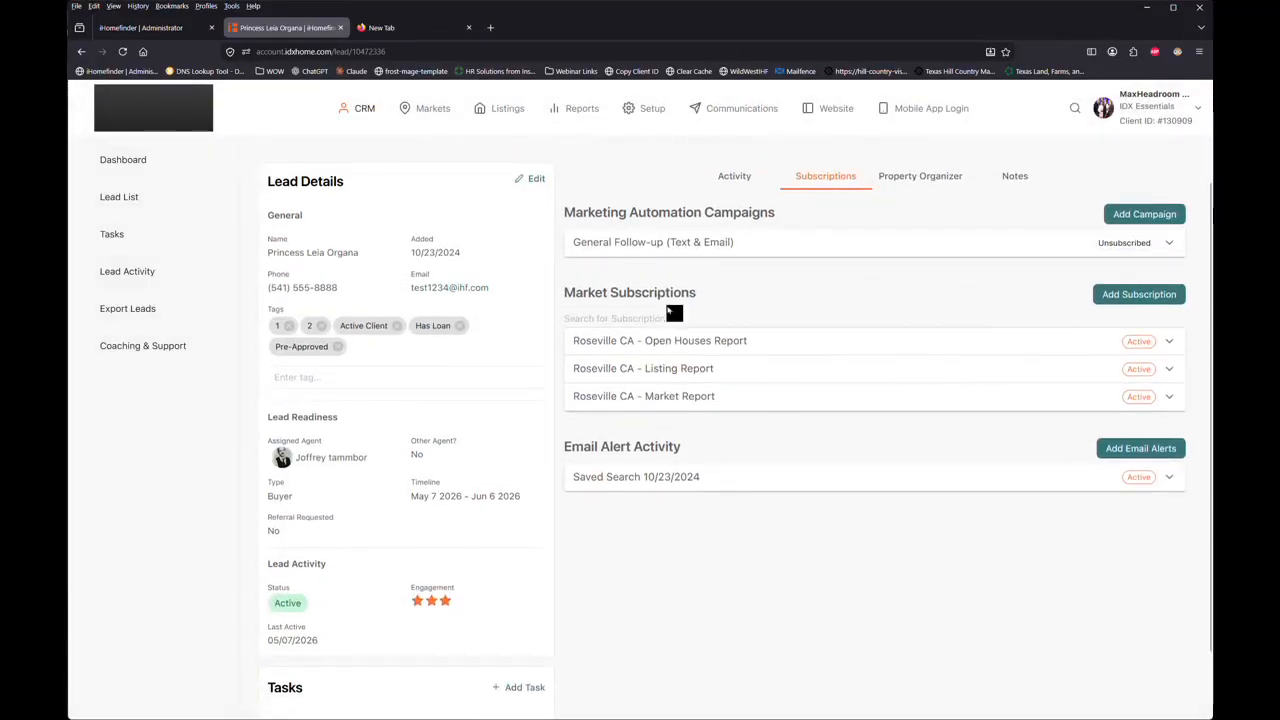
left_click(774, 344)
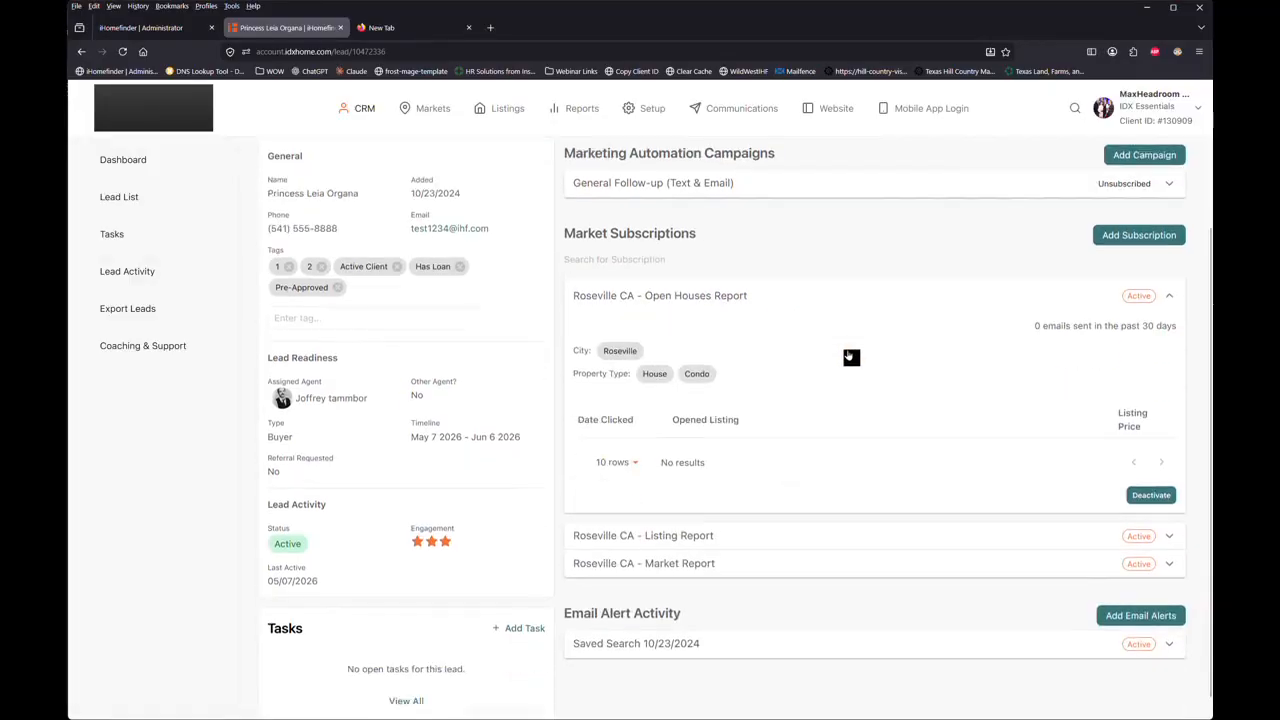
scroll(849, 357, "down", 1)
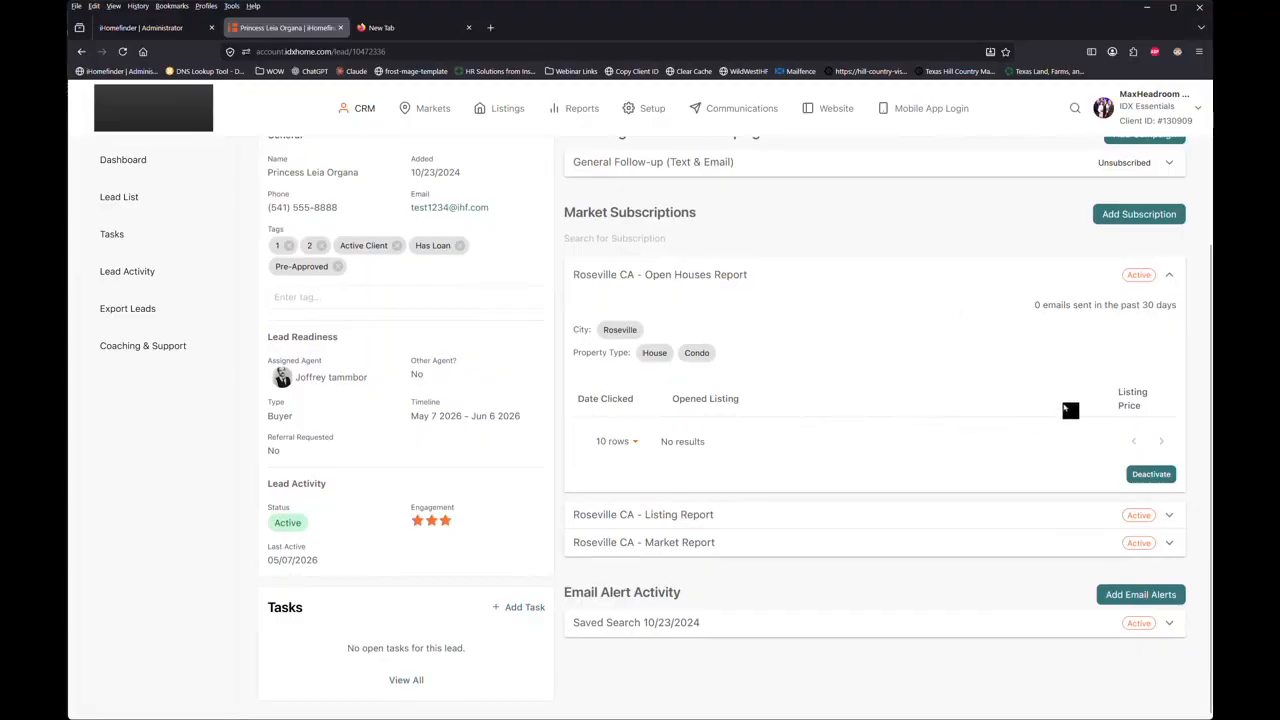
left_click(977, 274)
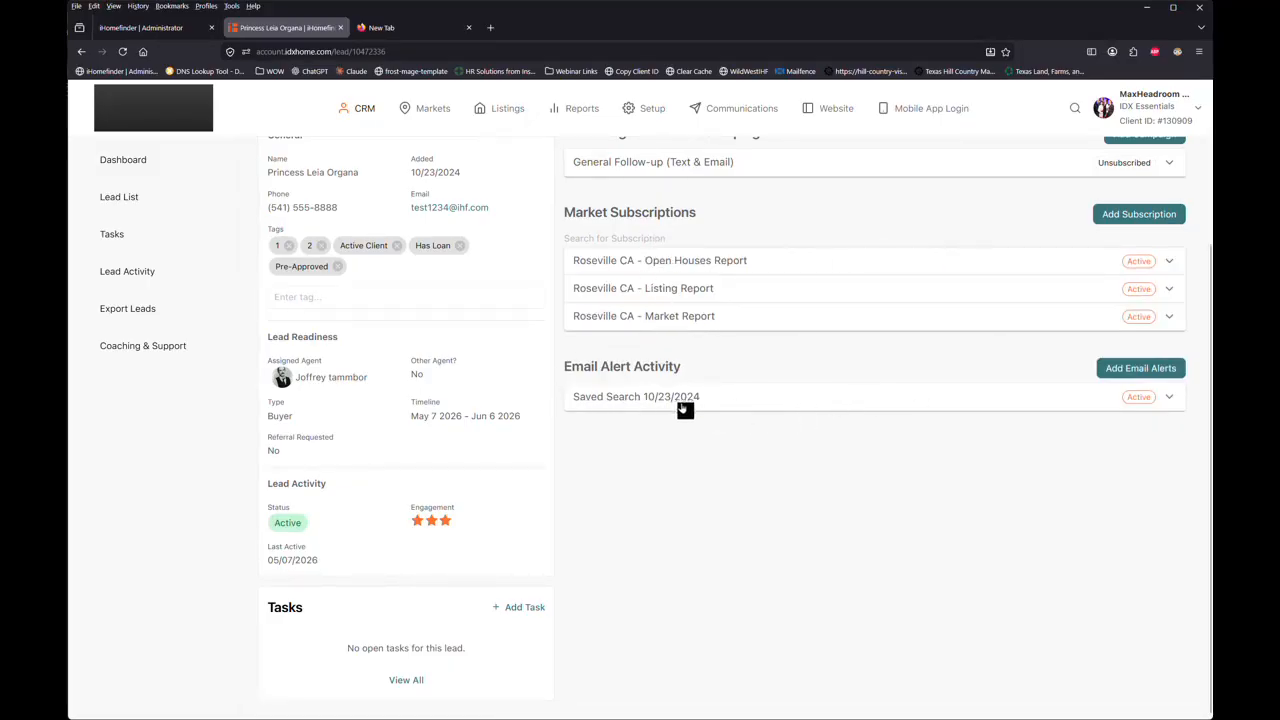
Step: Review the listings the lead opened from the Saved Search 10/23/2024 email alert and collapse its details
left_click(759, 400)
scroll(894, 377, "down", 3)
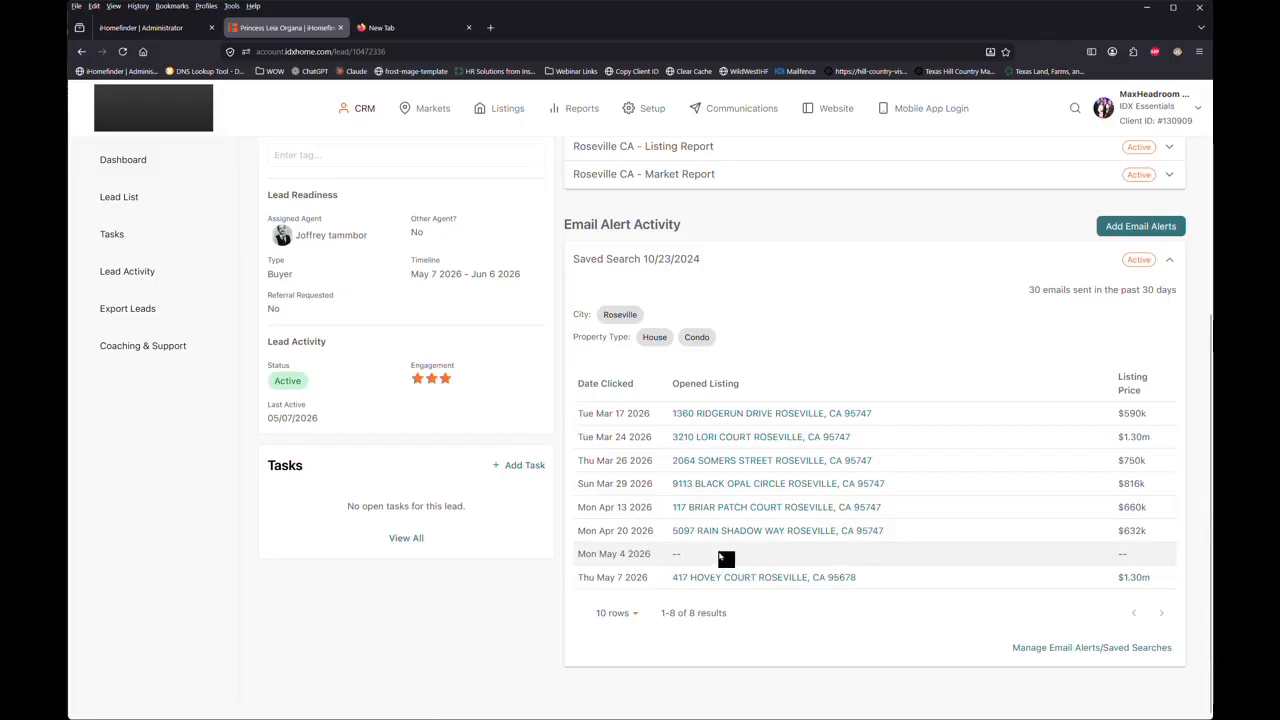
left_click(846, 260)
scroll(846, 440, "up", 3)
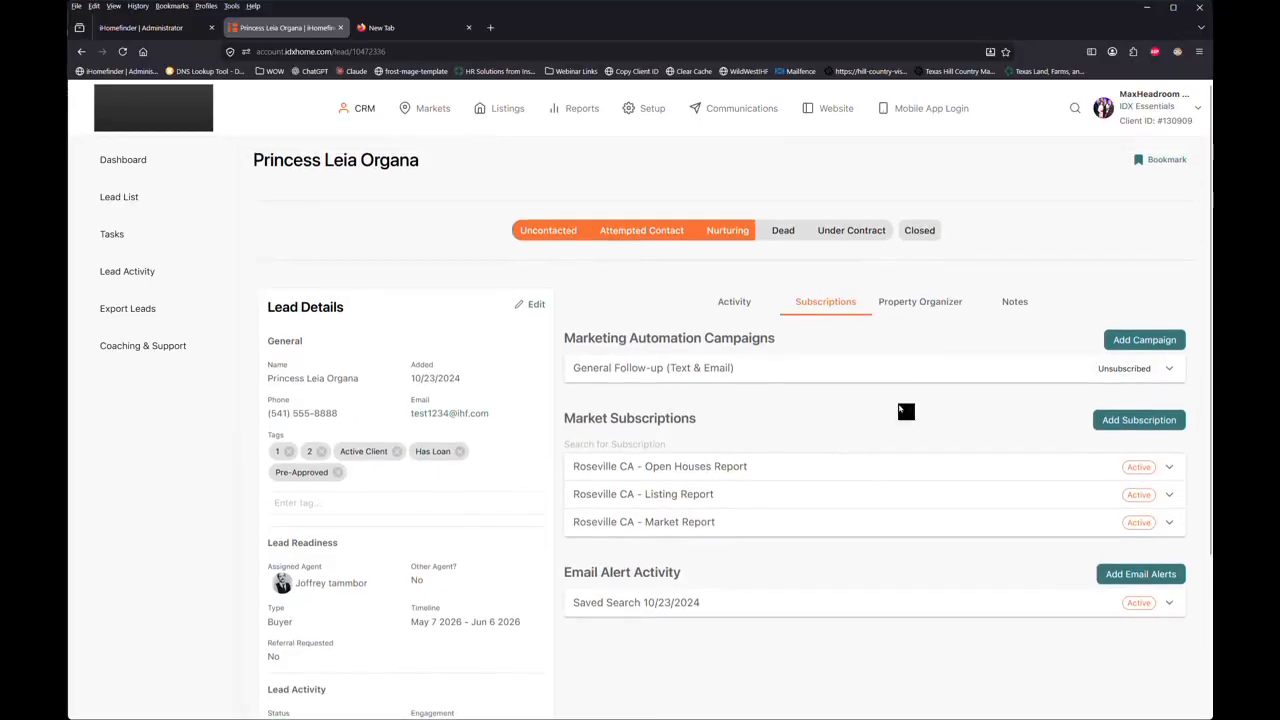
Step: View the saved searches and favorite listings in the lead's property organizer
left_click(943, 305)
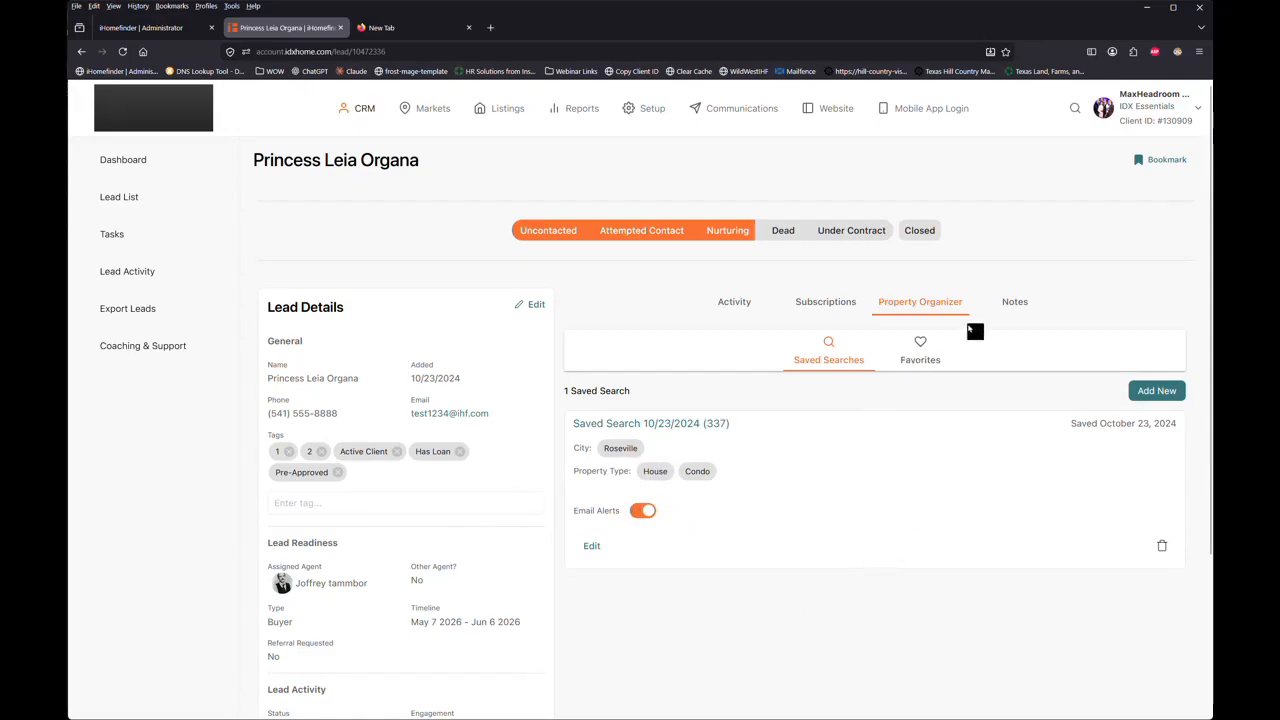
left_click(921, 360)
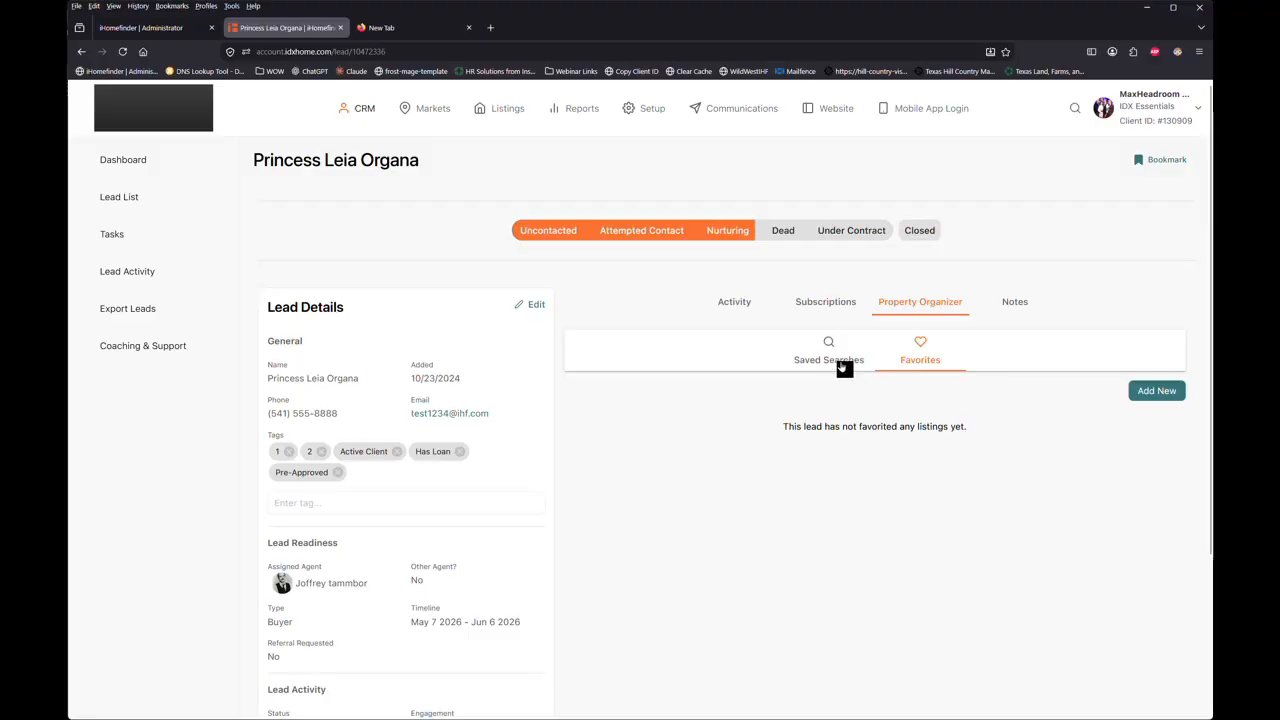
left_click(824, 366)
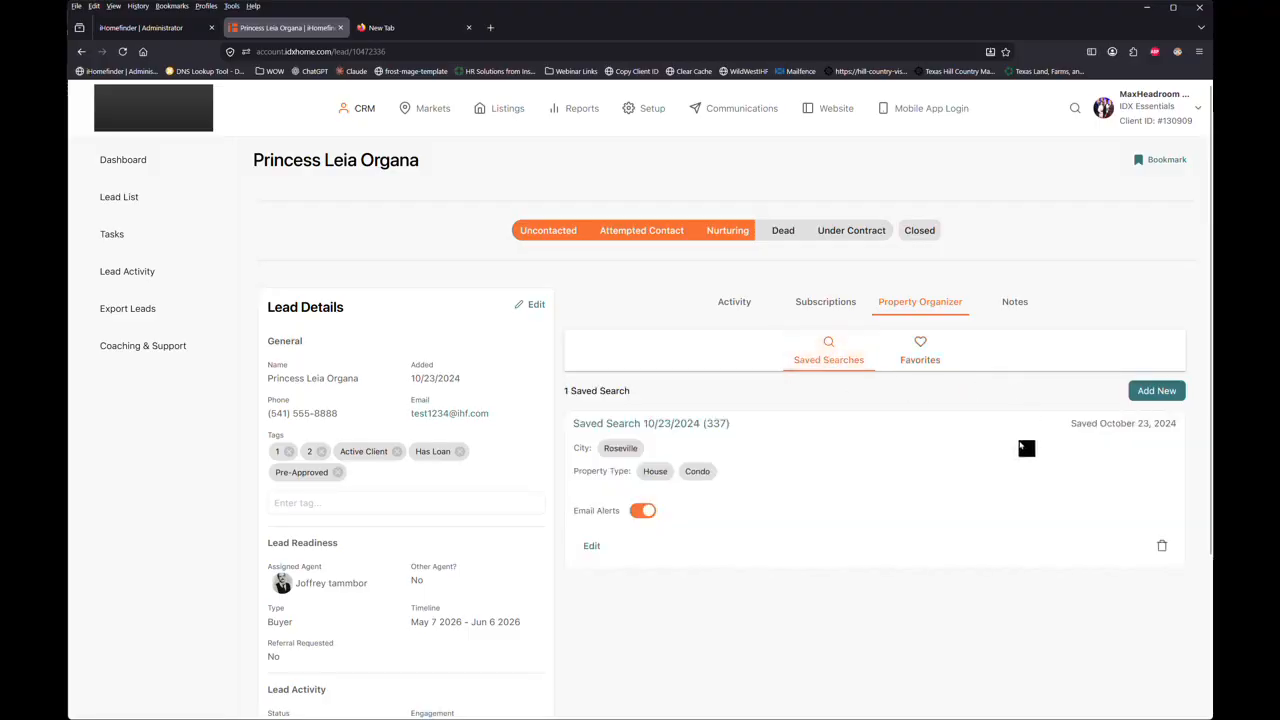
Step: Read the lead's notes and go back through its property organizer and subscriptions to its activity history
left_click(1012, 308)
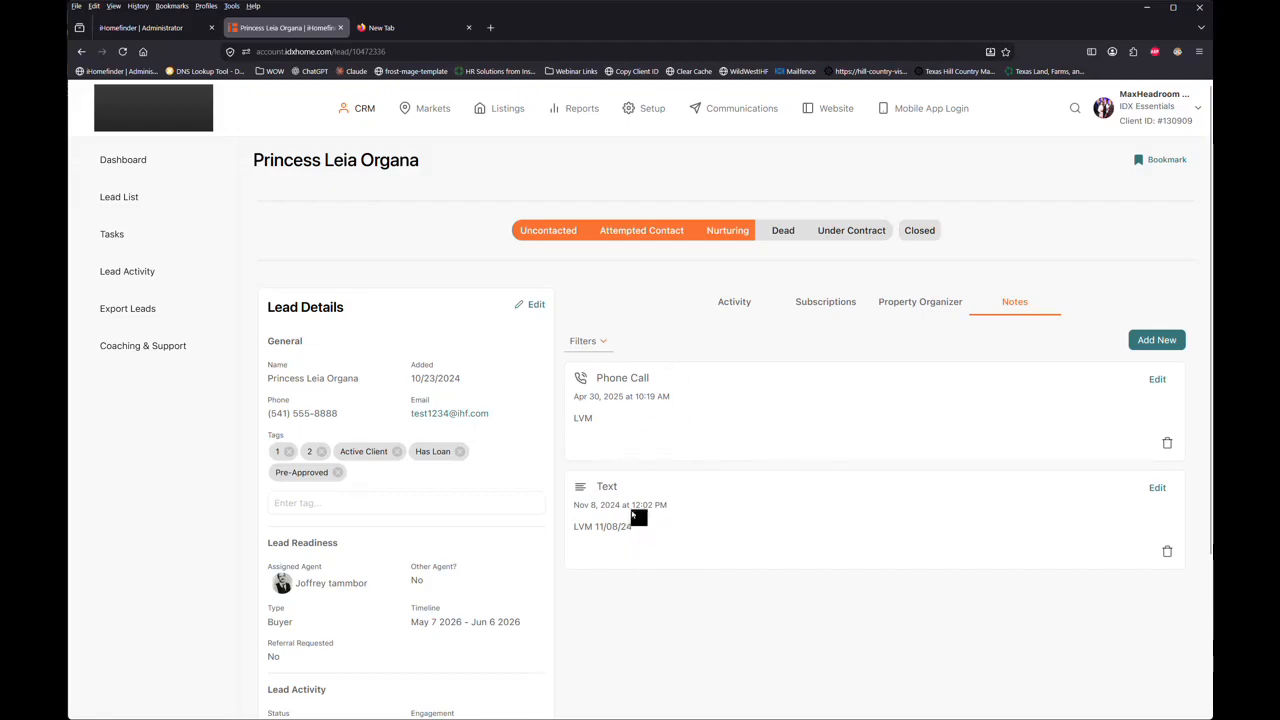
left_click(933, 302)
left_click(832, 302)
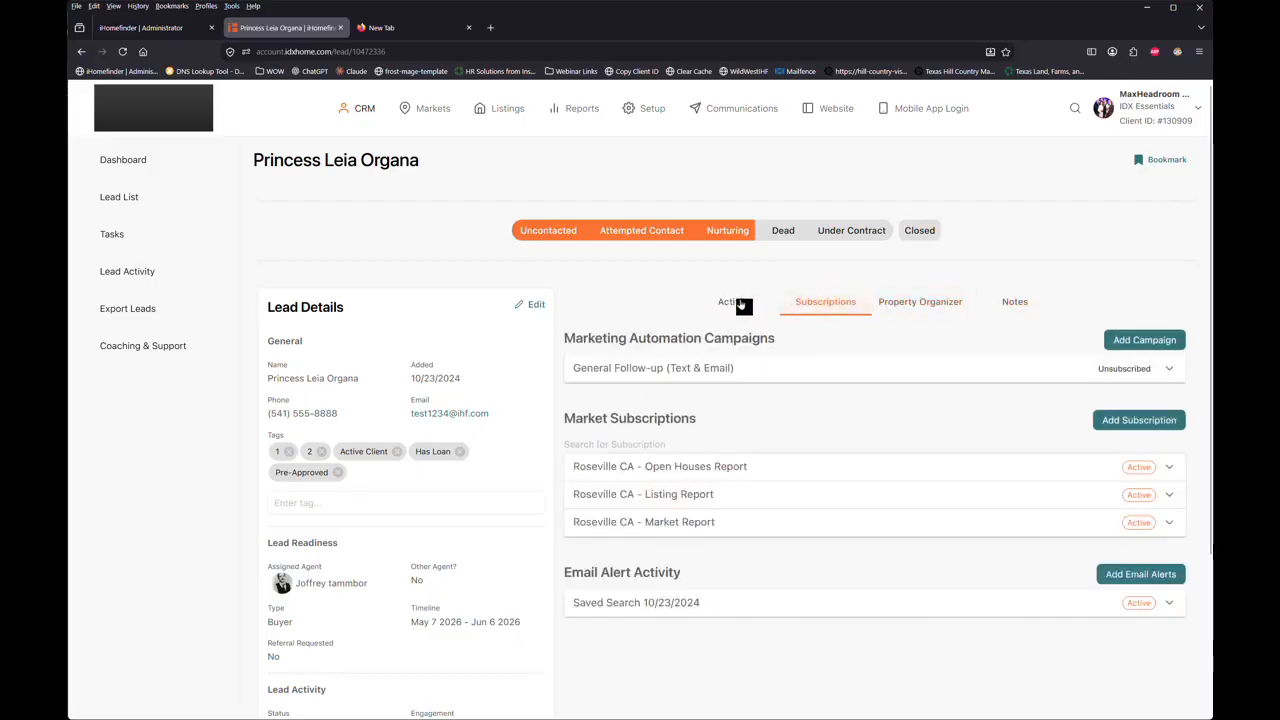
left_click(736, 302)
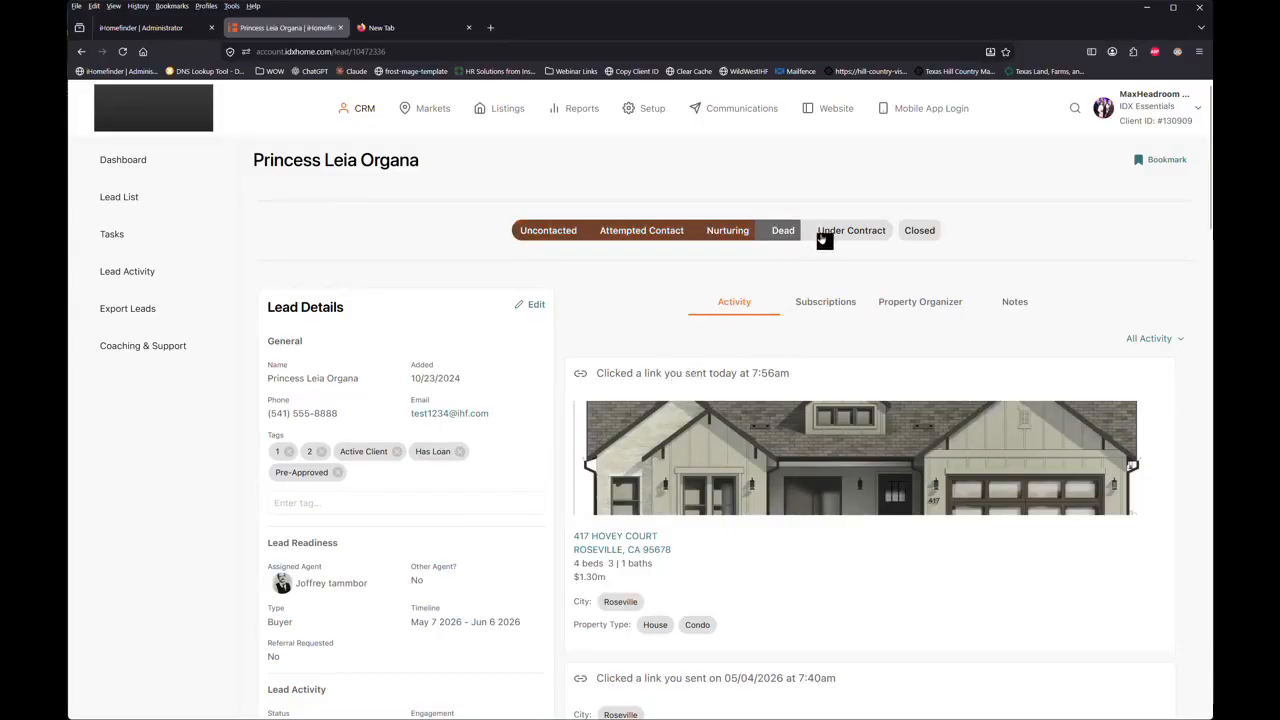
Step: Switch the lead's pipeline stage to Under Contract and back to Uncontacted, and check the stage in the lead list
left_click(849, 234)
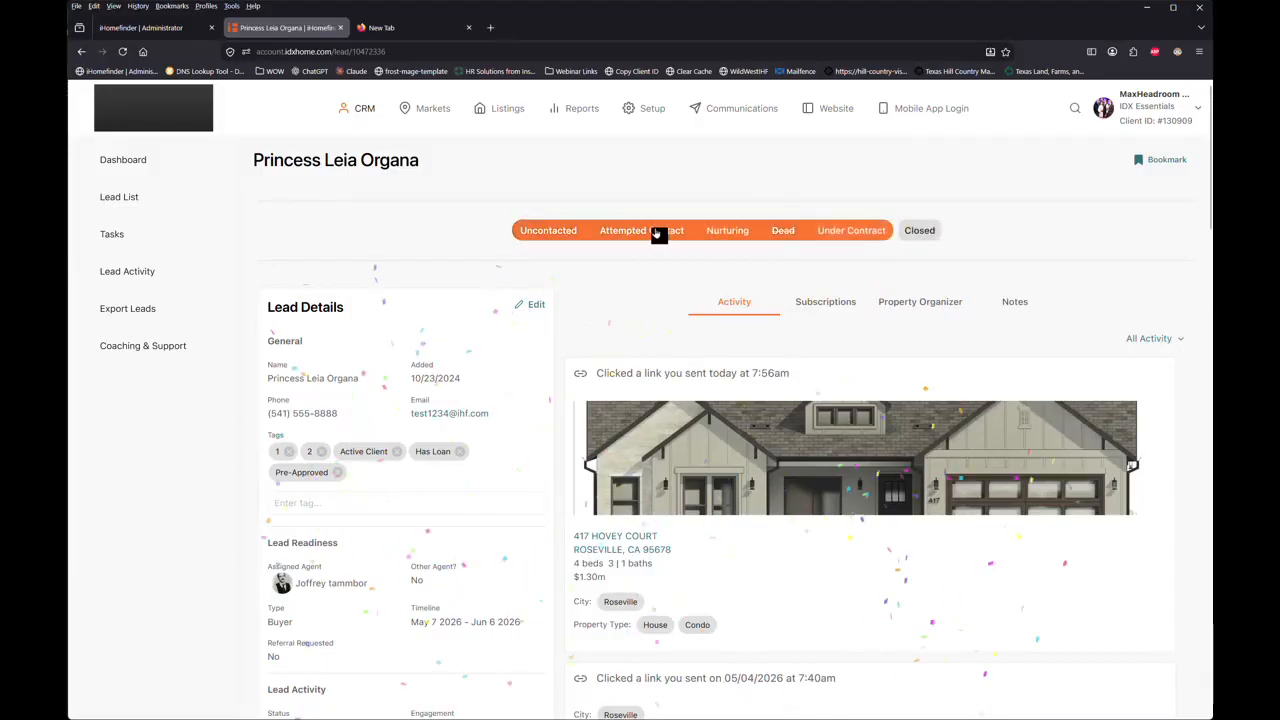
left_click(558, 238)
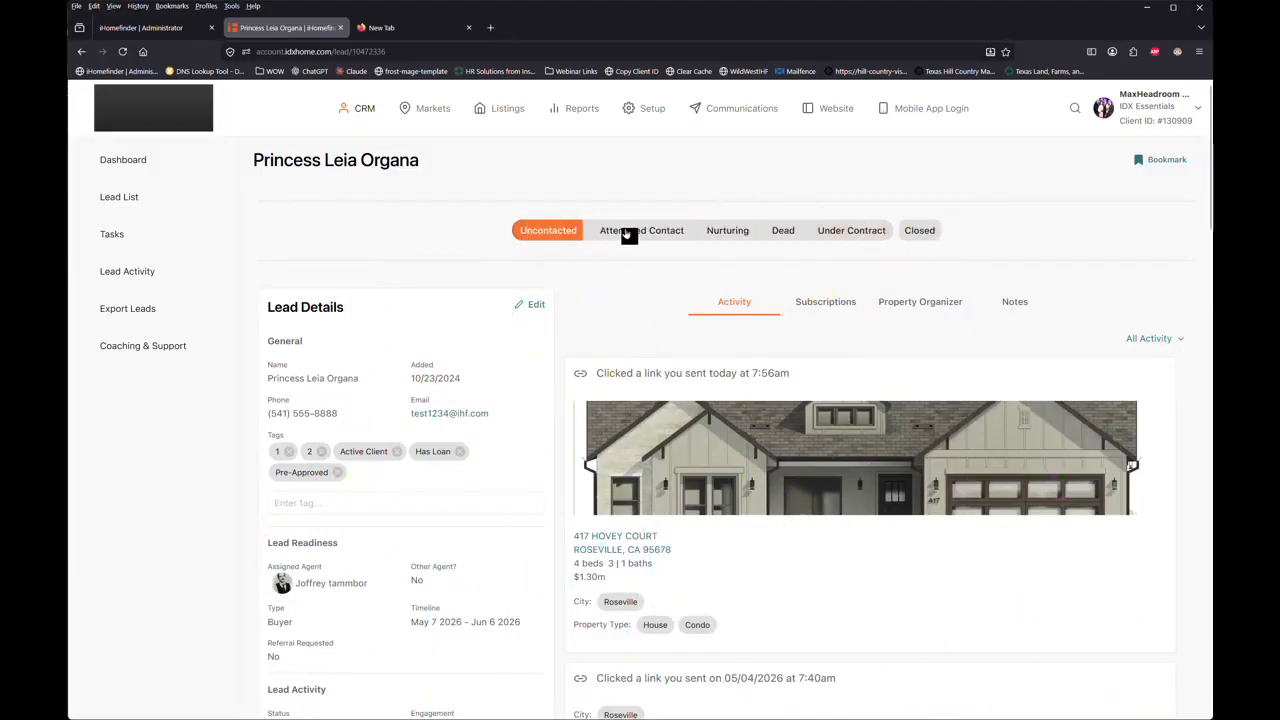
left_click(120, 198)
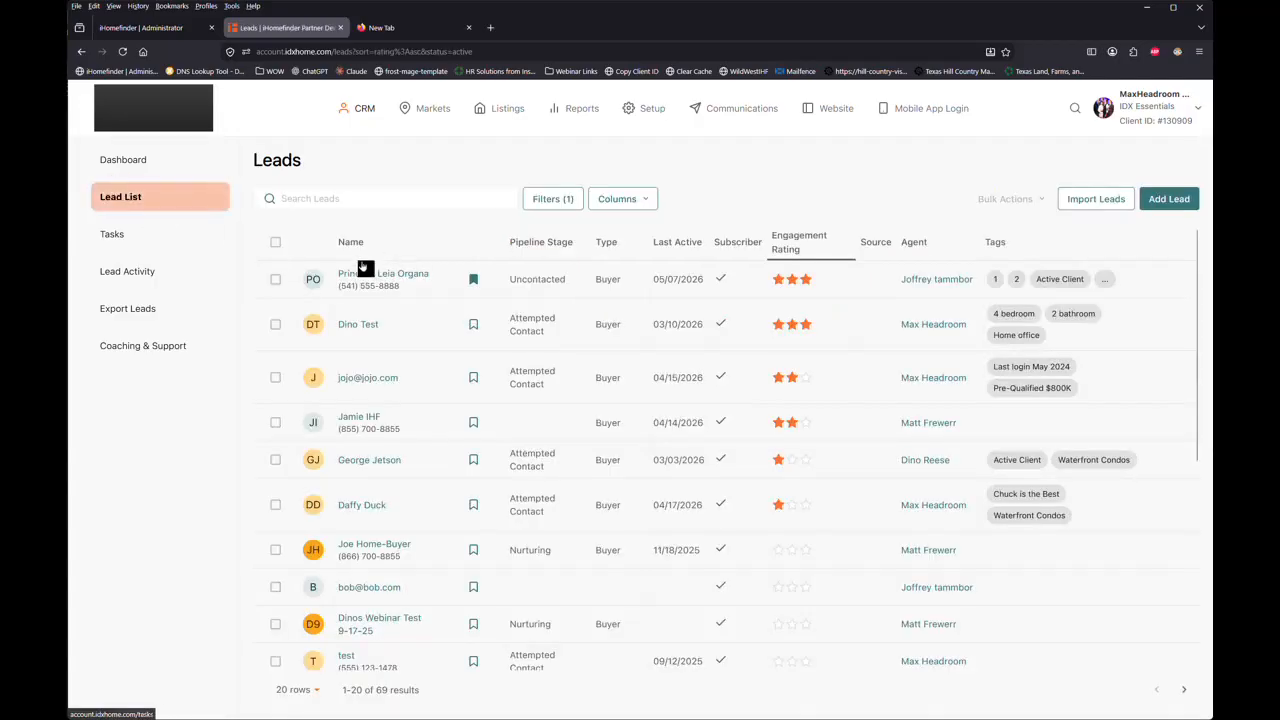